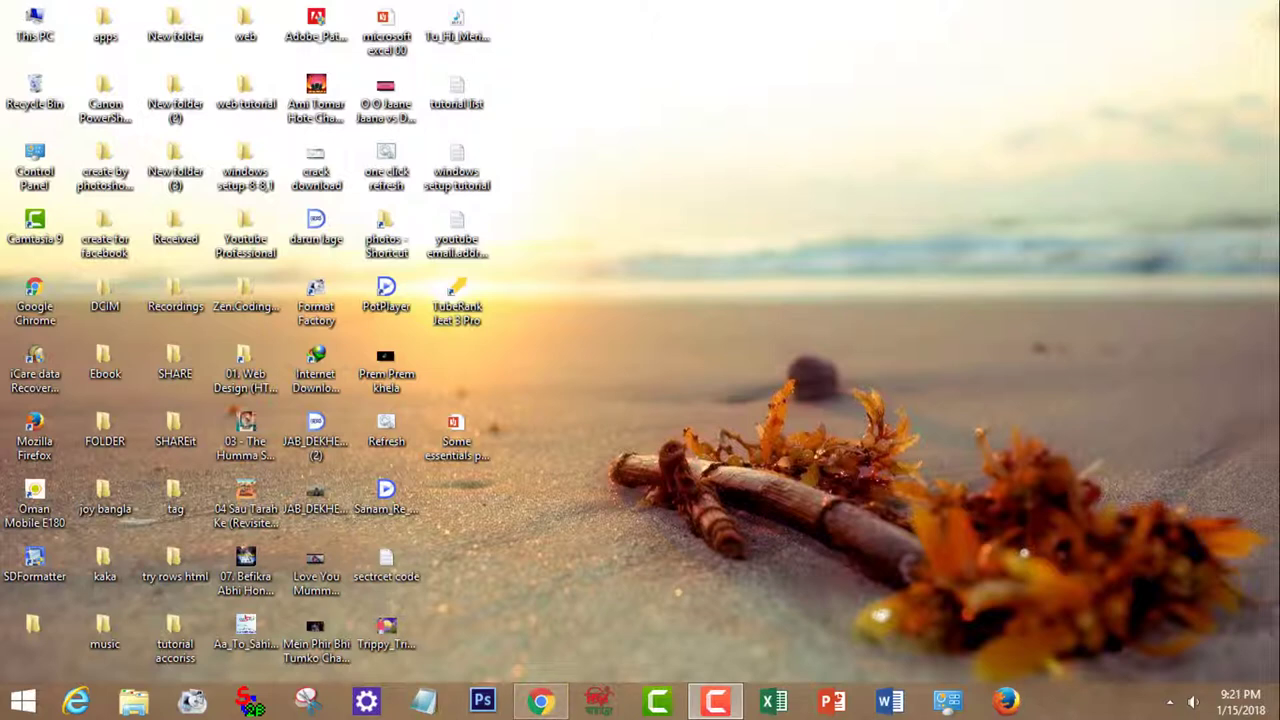
left_click(540, 701)
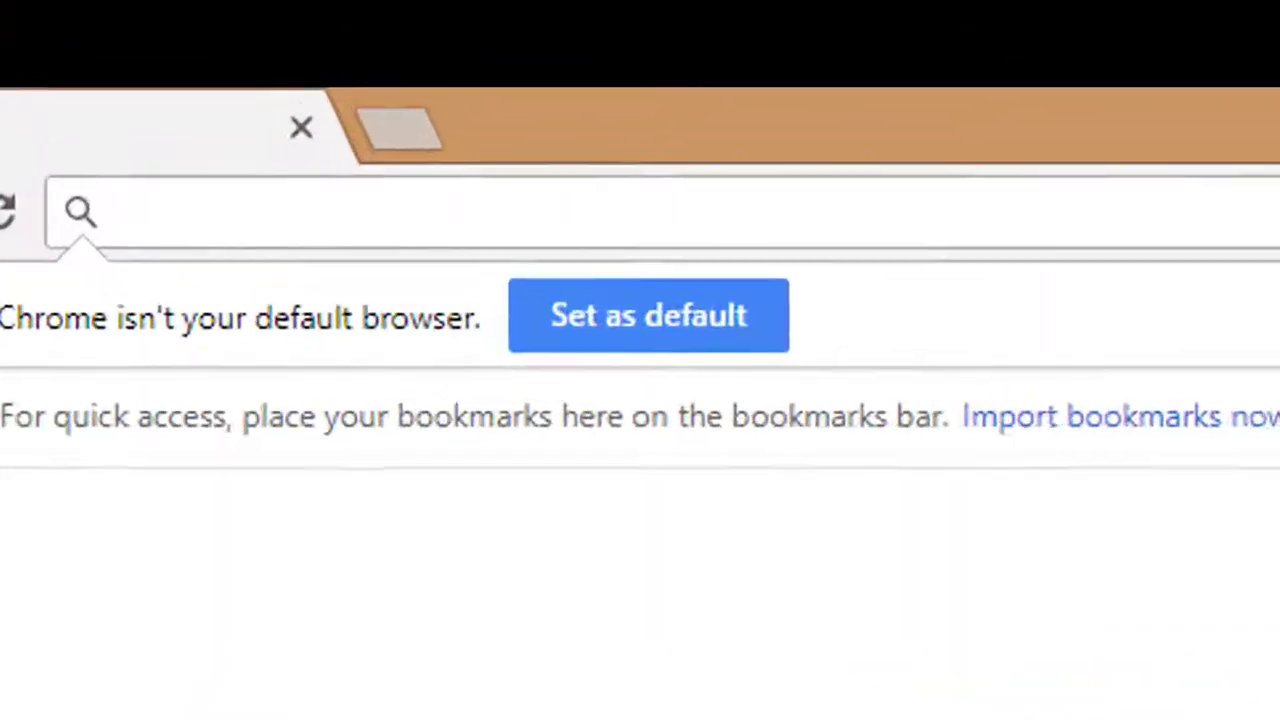
type("www.")
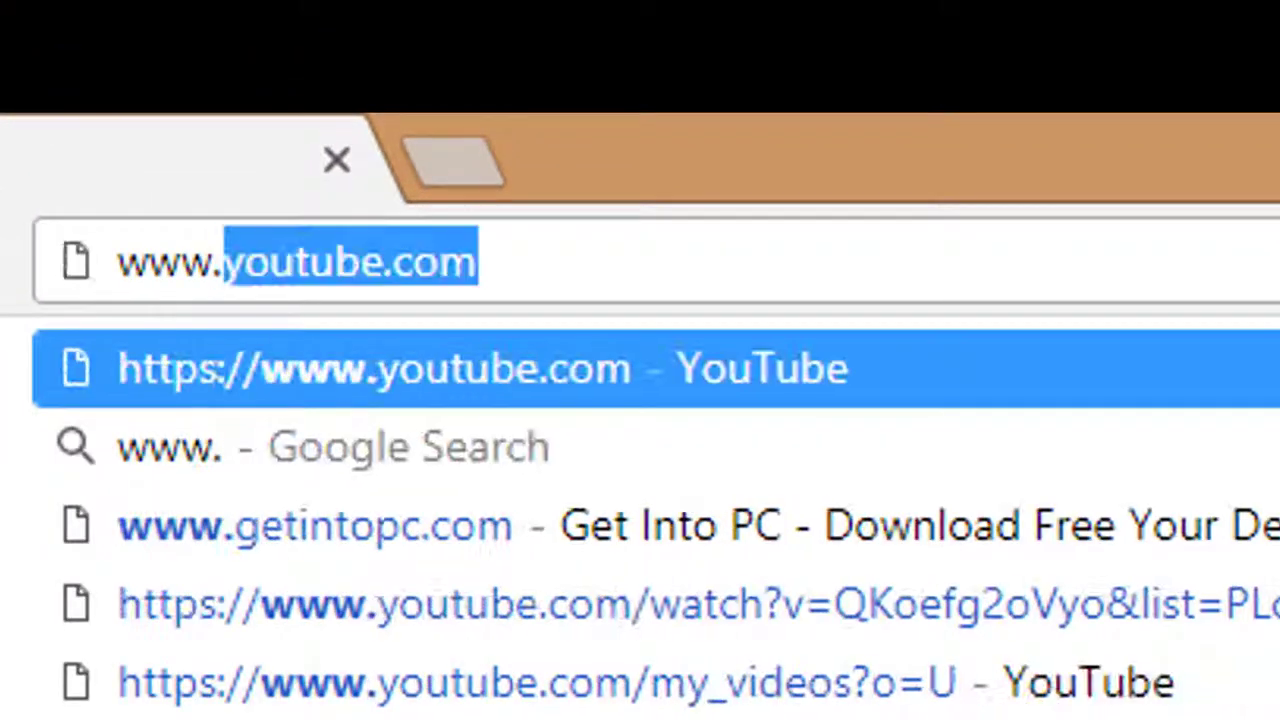
type("brother")
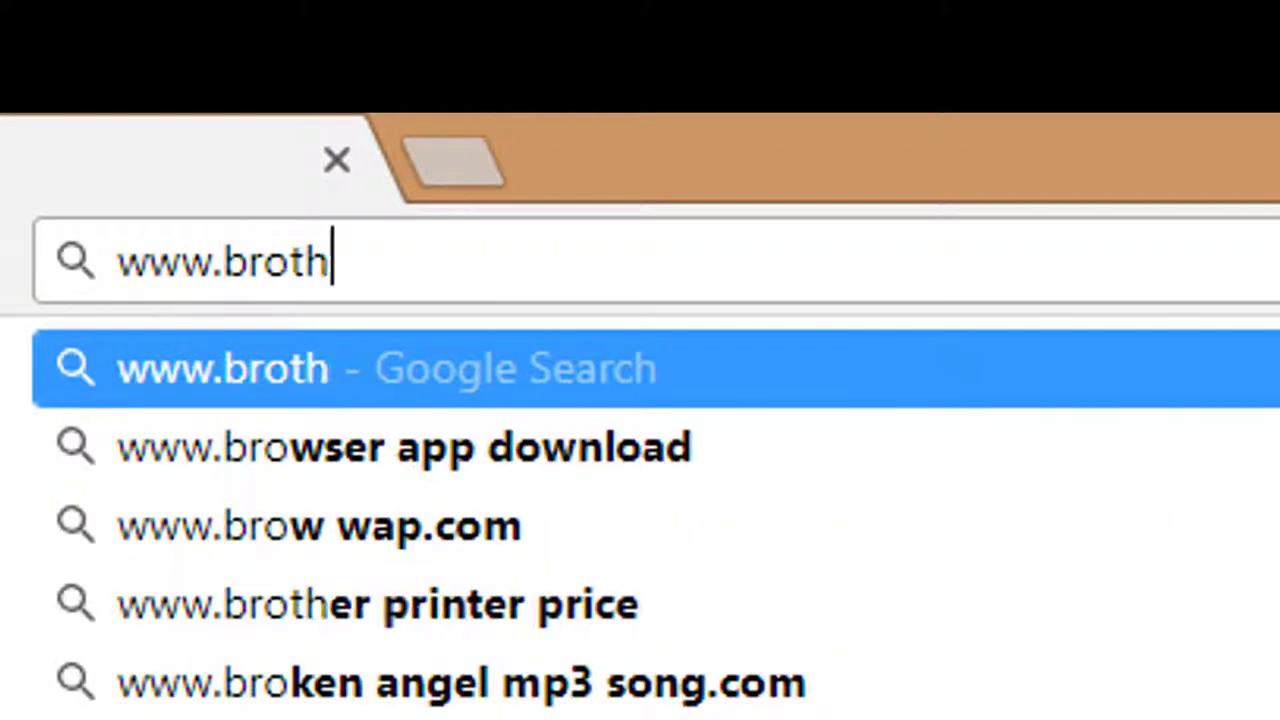
type("soft.com for pc")
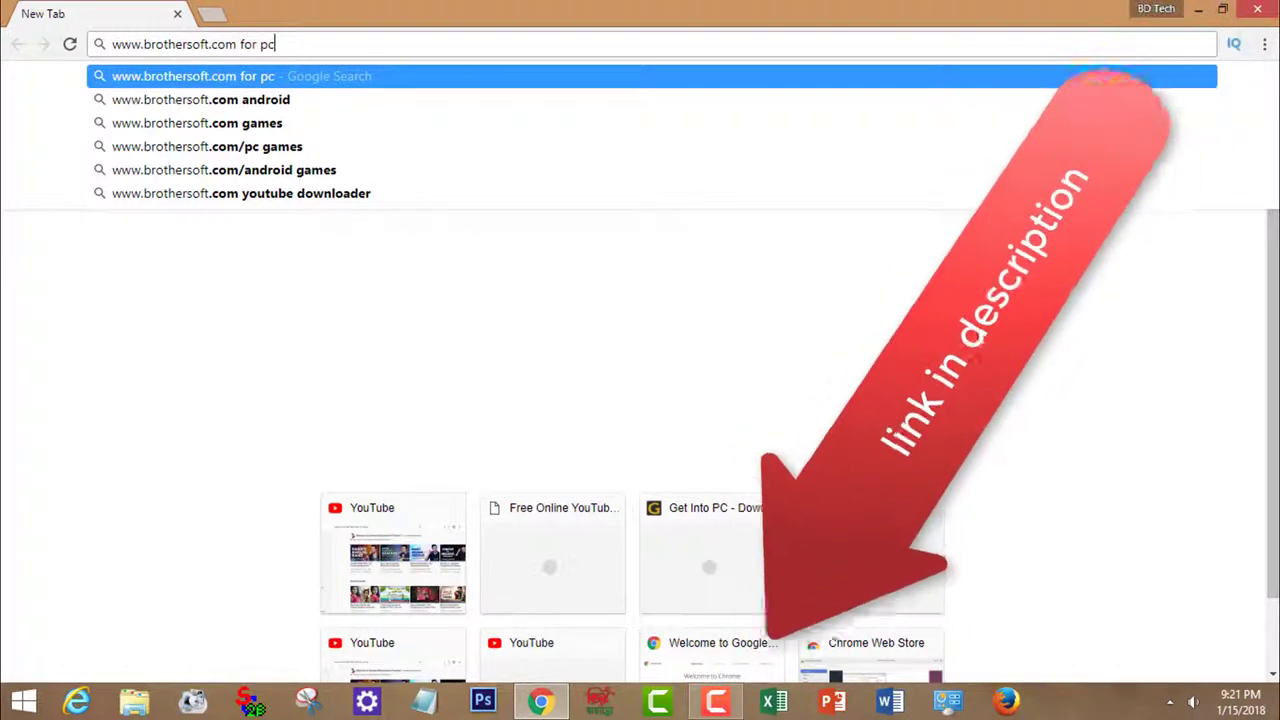
key("Return")
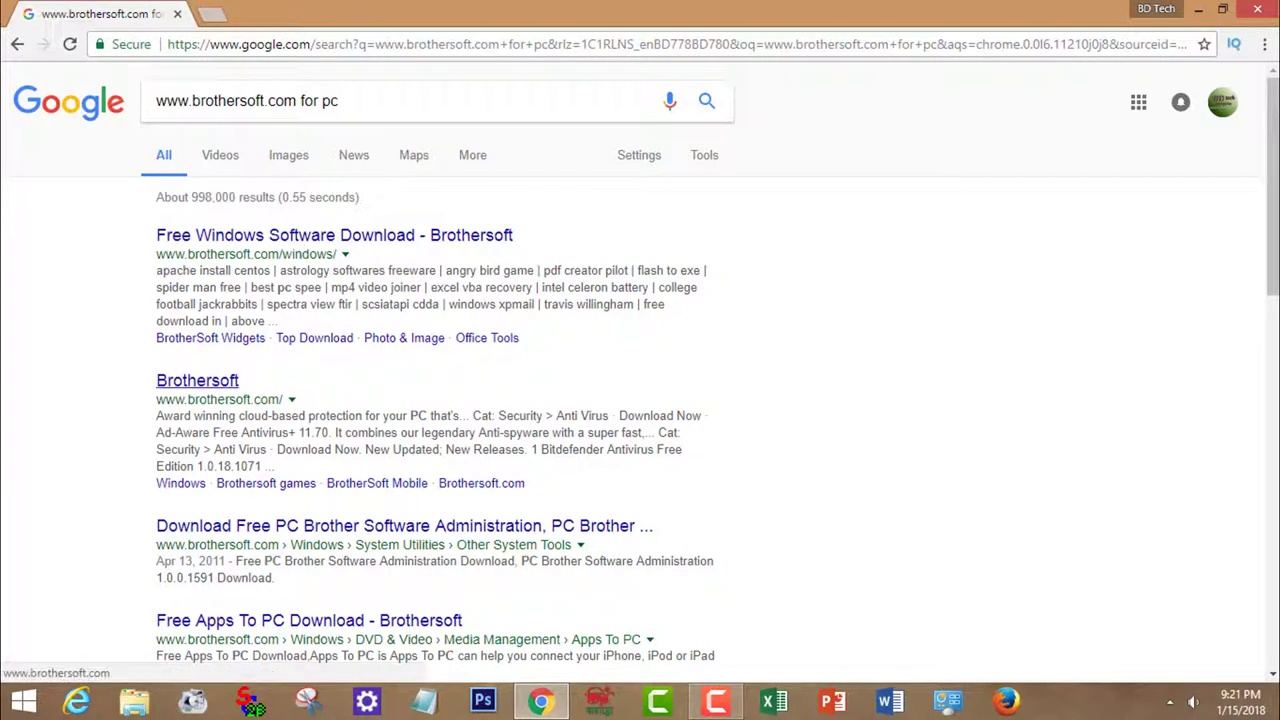
left_click(197, 380)
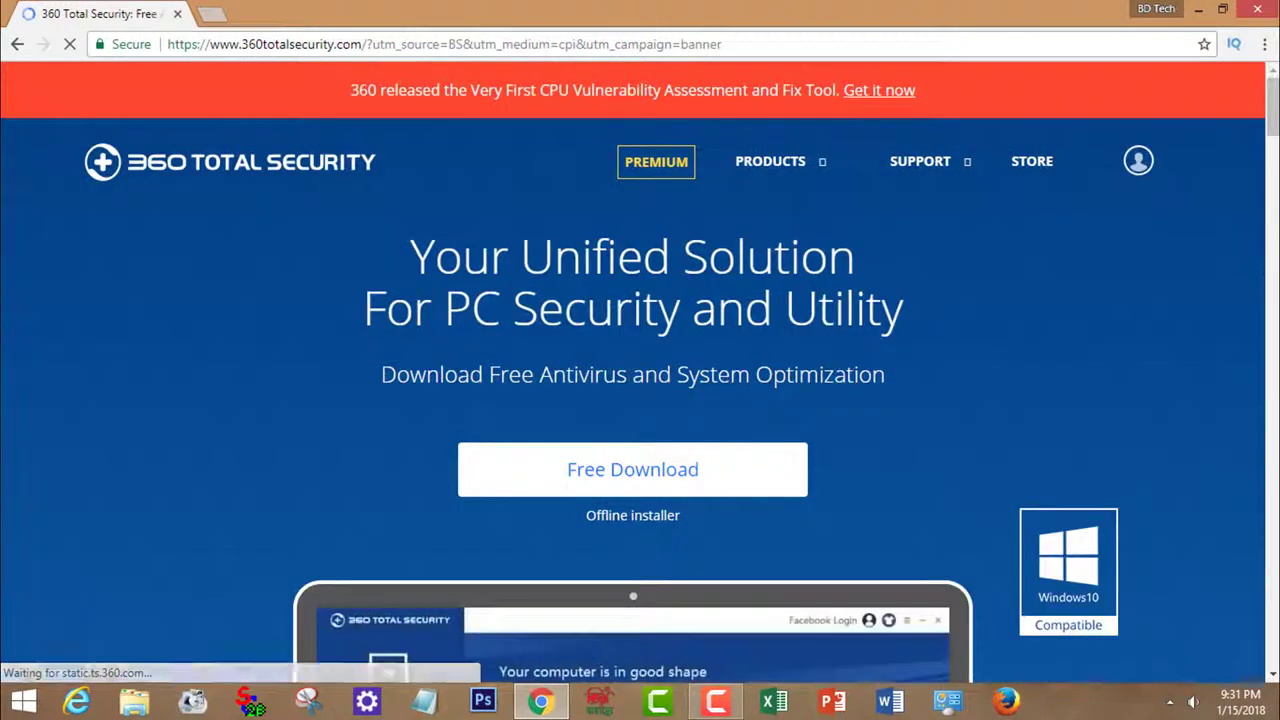
Look over the 360 Total Security home page and the installation instructions on its download page
scroll(640, 370, "down", 3)
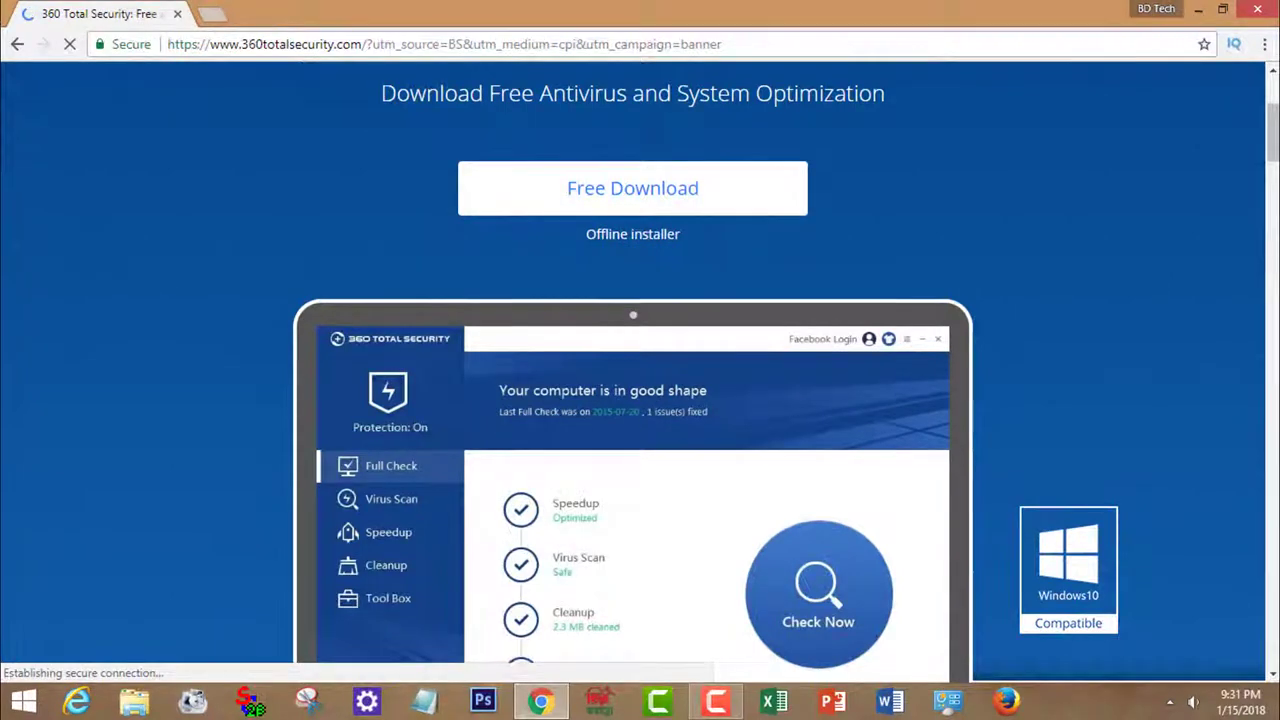
scroll(640, 370, "up", 1)
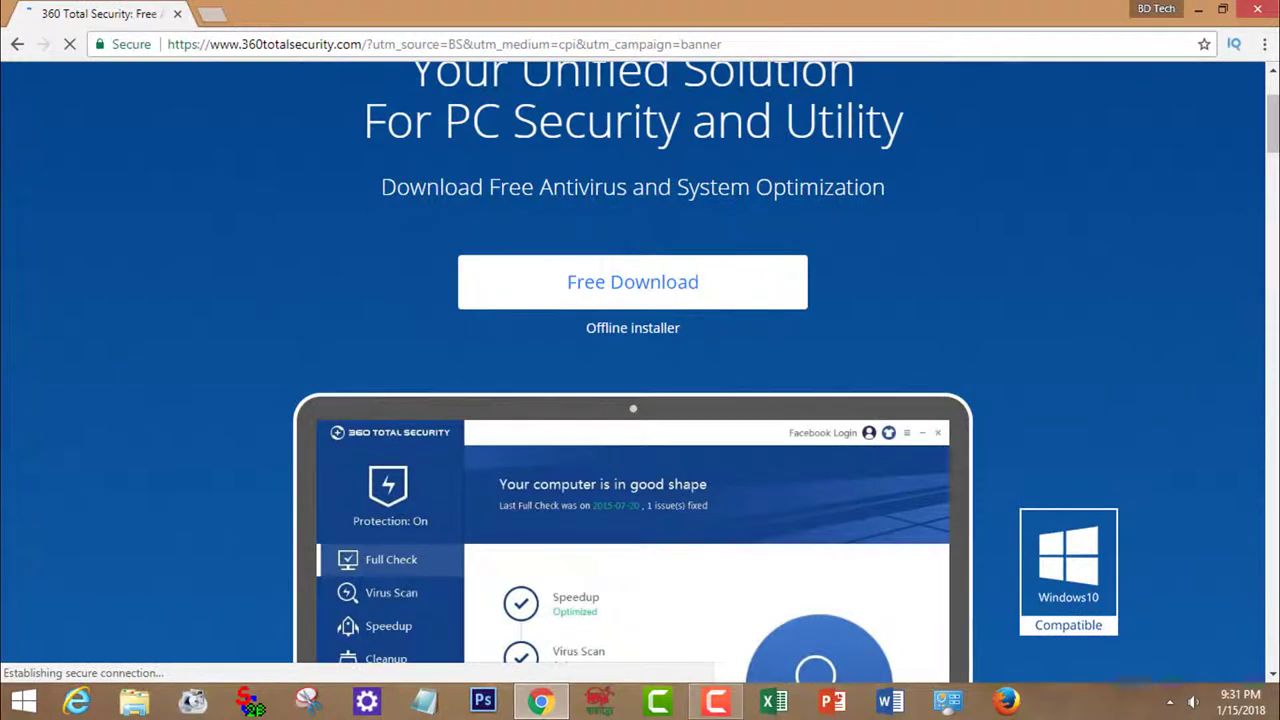
scroll(640, 370, "up", 2)
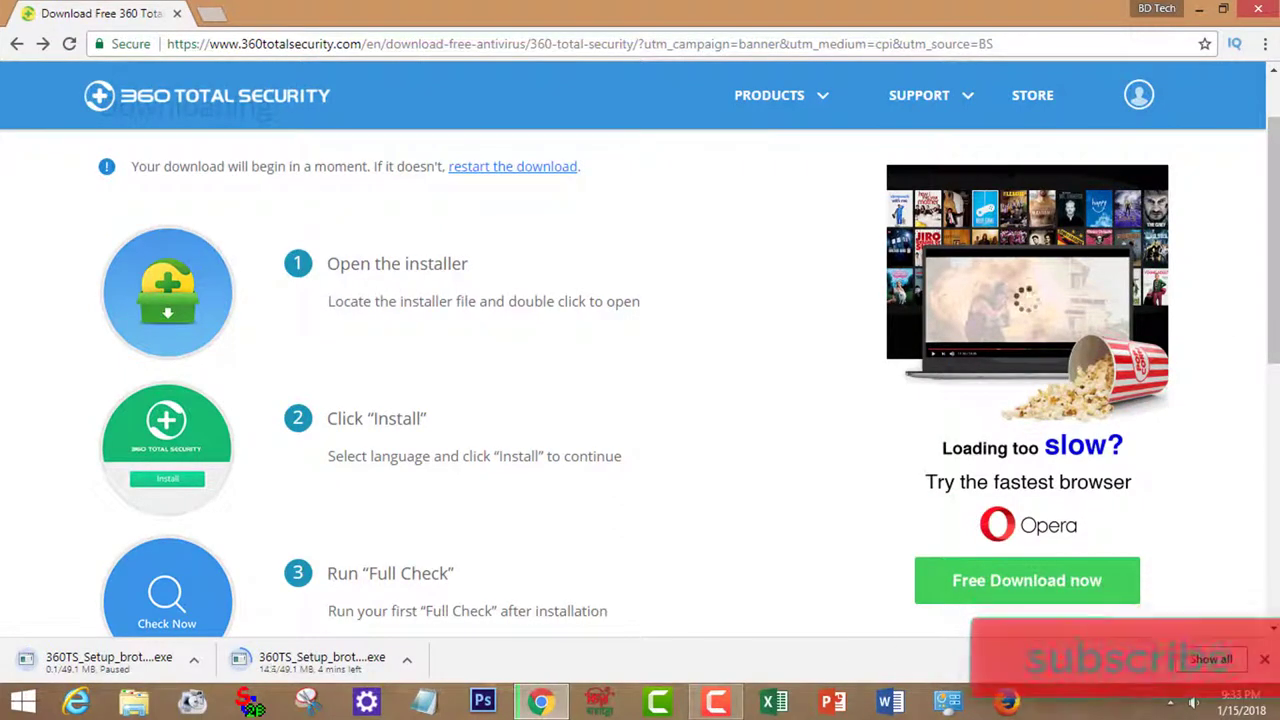
scroll(640, 380, "down", 1)
scroll(640, 380, "down", 3)
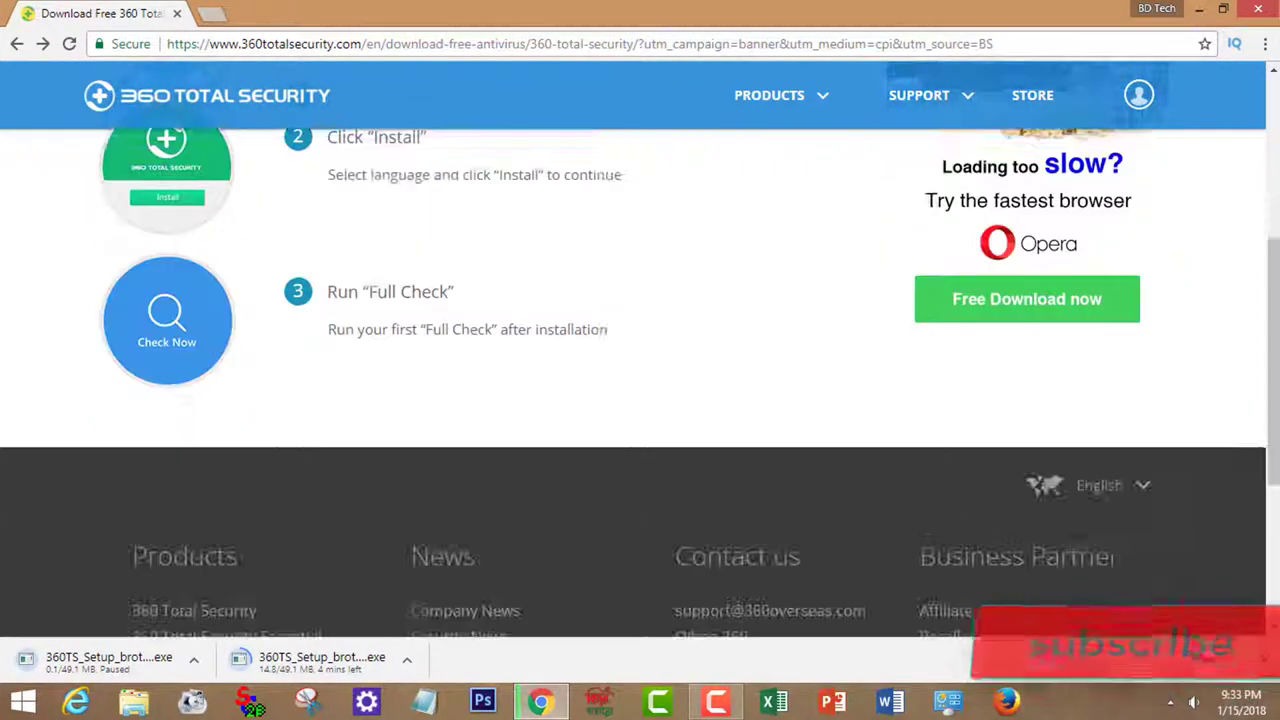
scroll(640, 380, "up", 3)
scroll(640, 380, "up", 2)
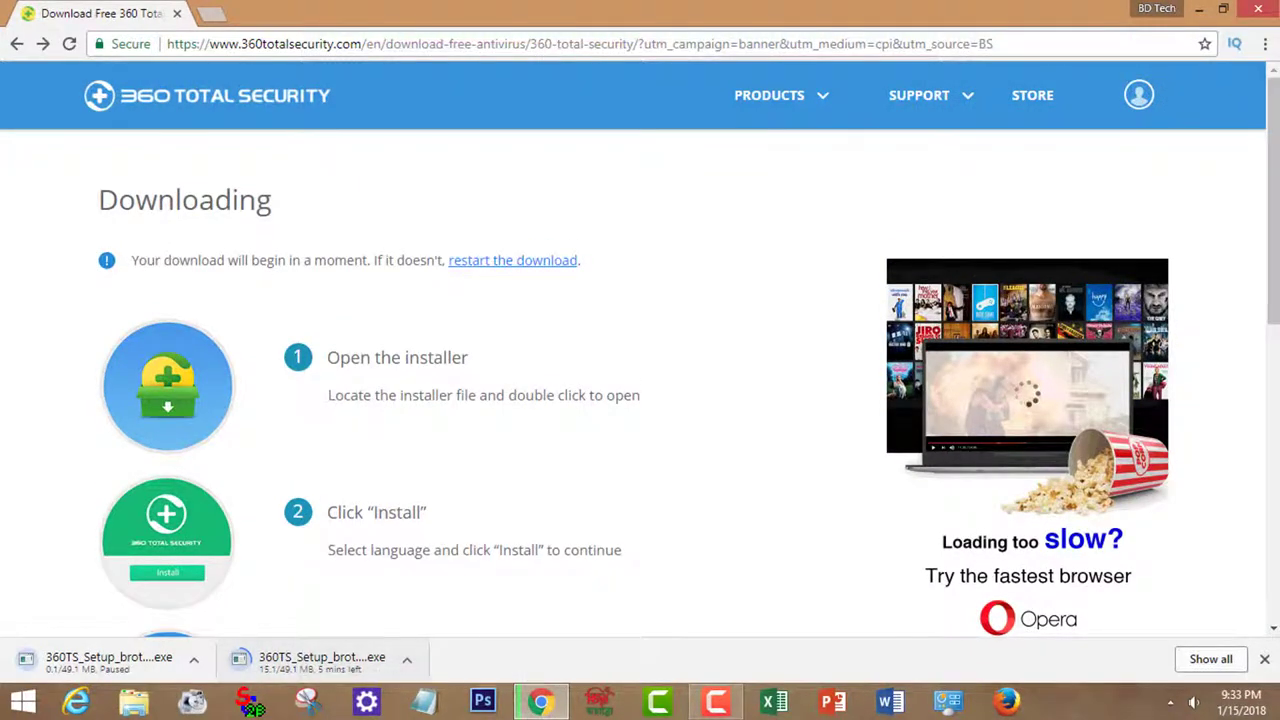
scroll(640, 380, "down", 2)
scroll(640, 380, "up", 2)
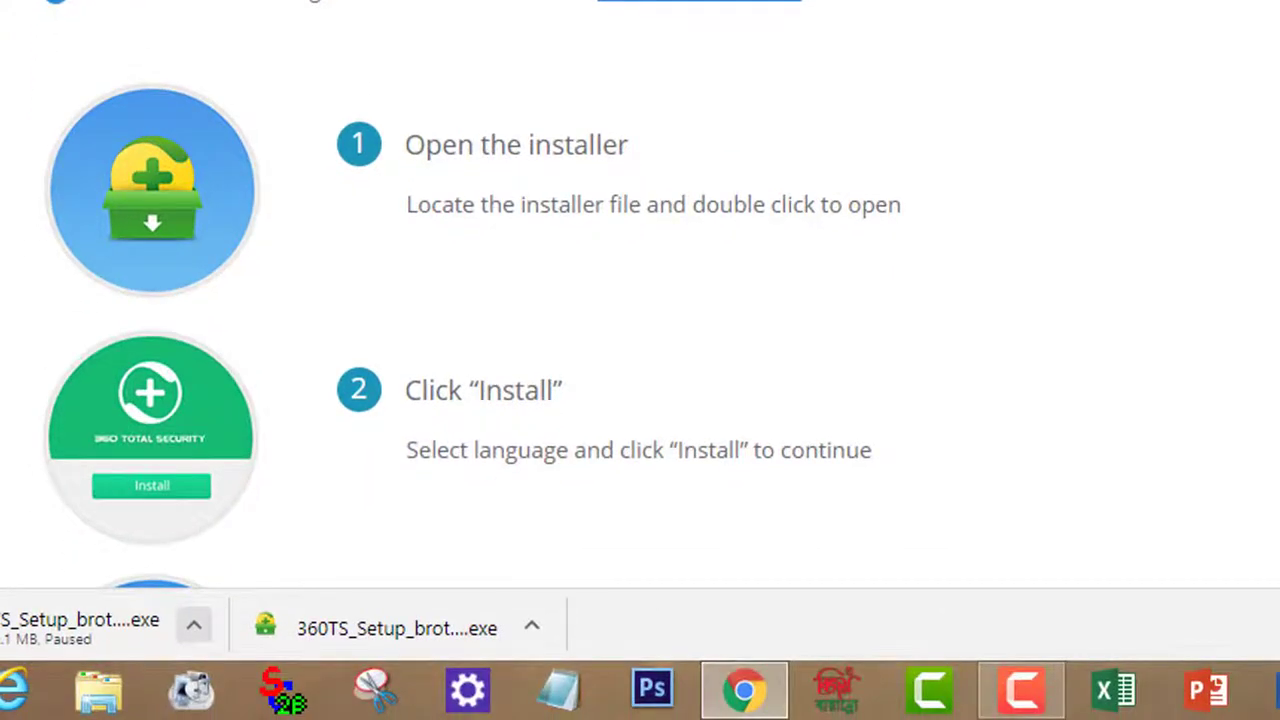
scroll(640, 300, "down", 3)
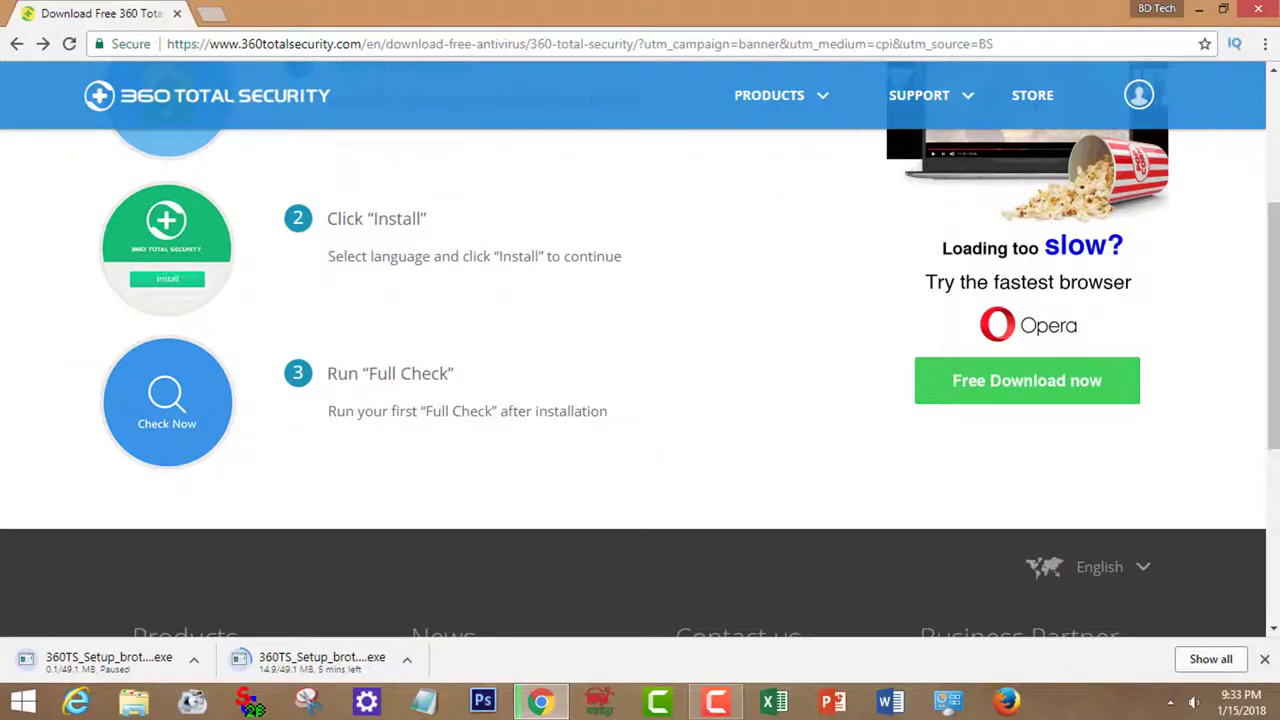
scroll(640, 350, "up", 1)
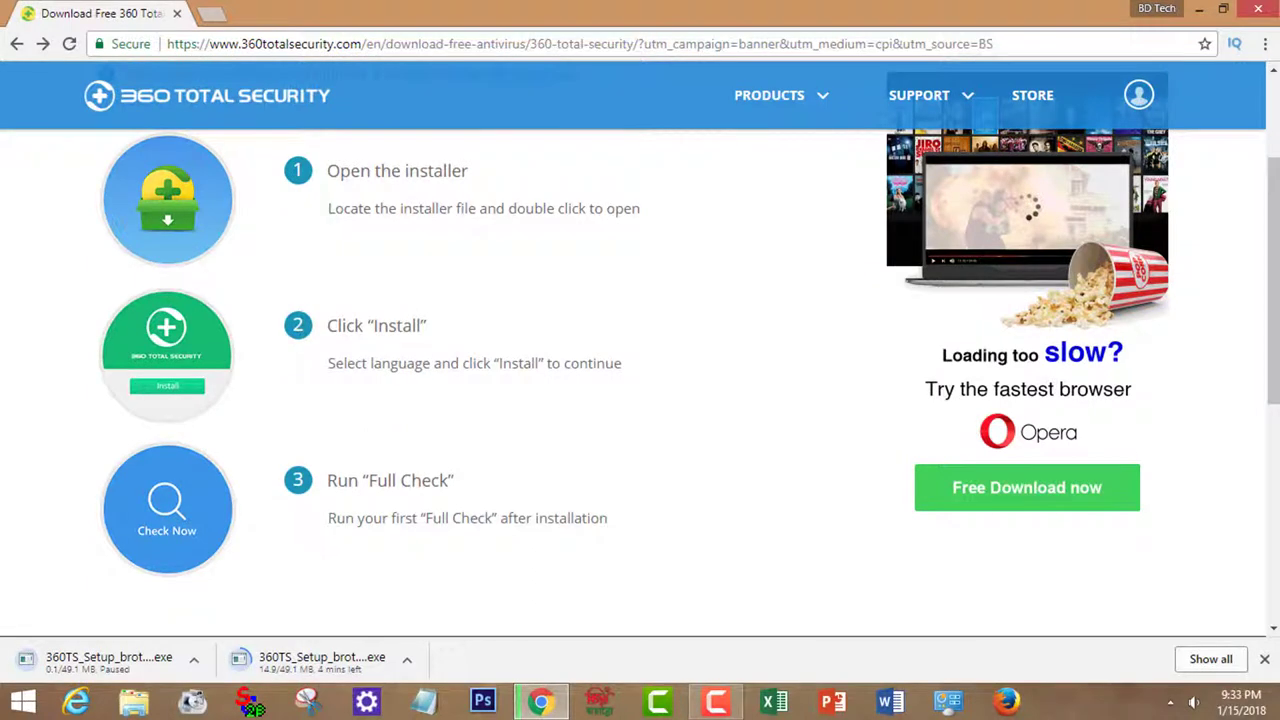
scroll(640, 350, "up", 1)
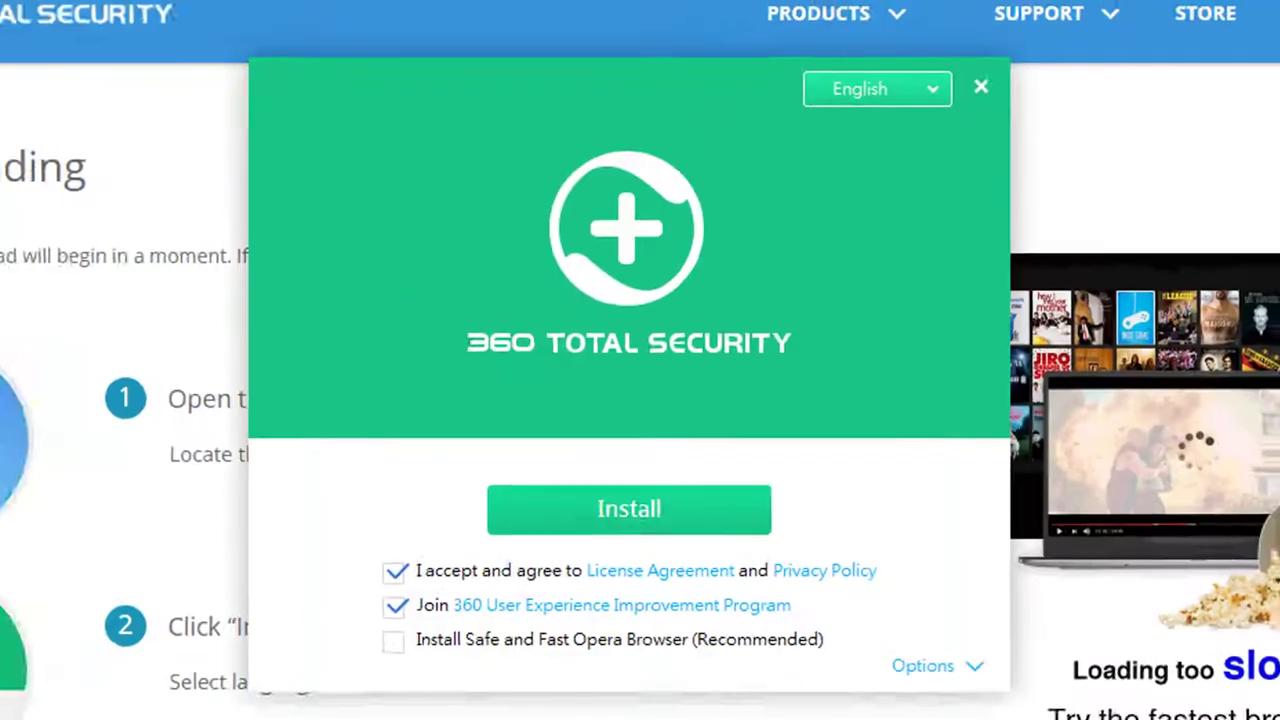
Check the language choices in the 360 Total Security installer, keep English, and refresh the desktop during installation
left_click(878, 89)
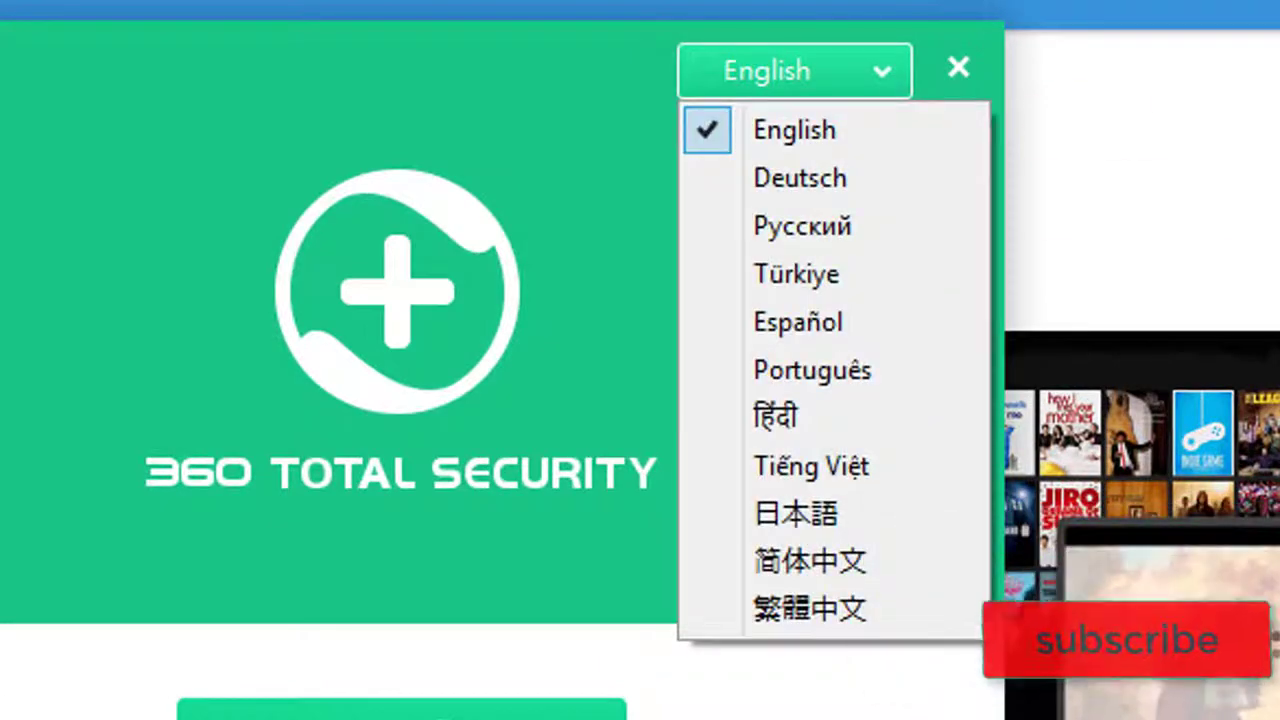
key("Escape")
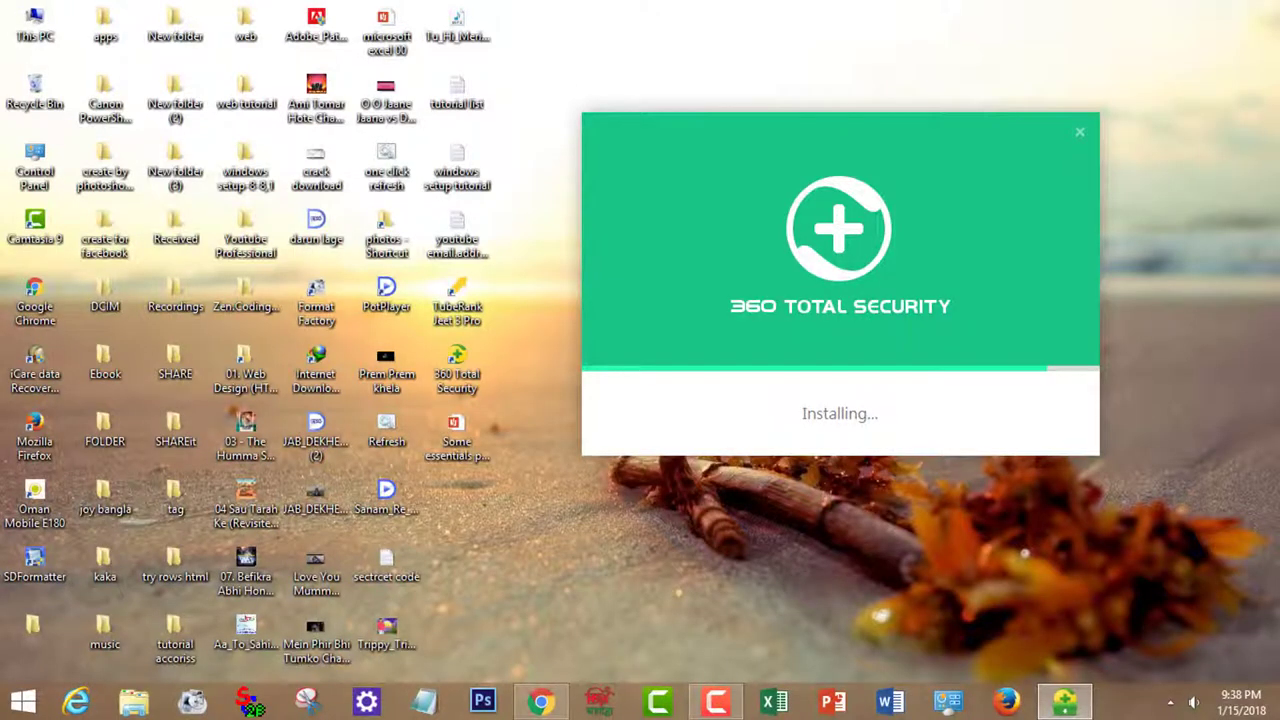
right_click(1037, 325)
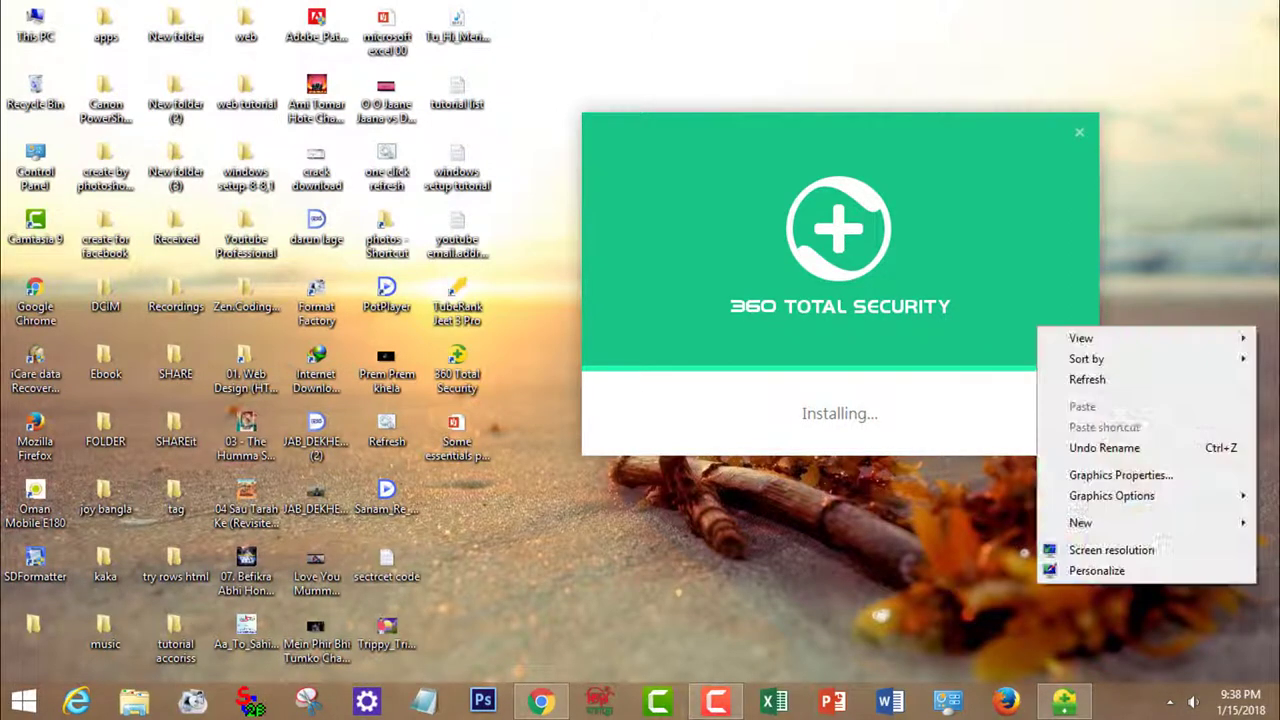
left_click(1087, 379)
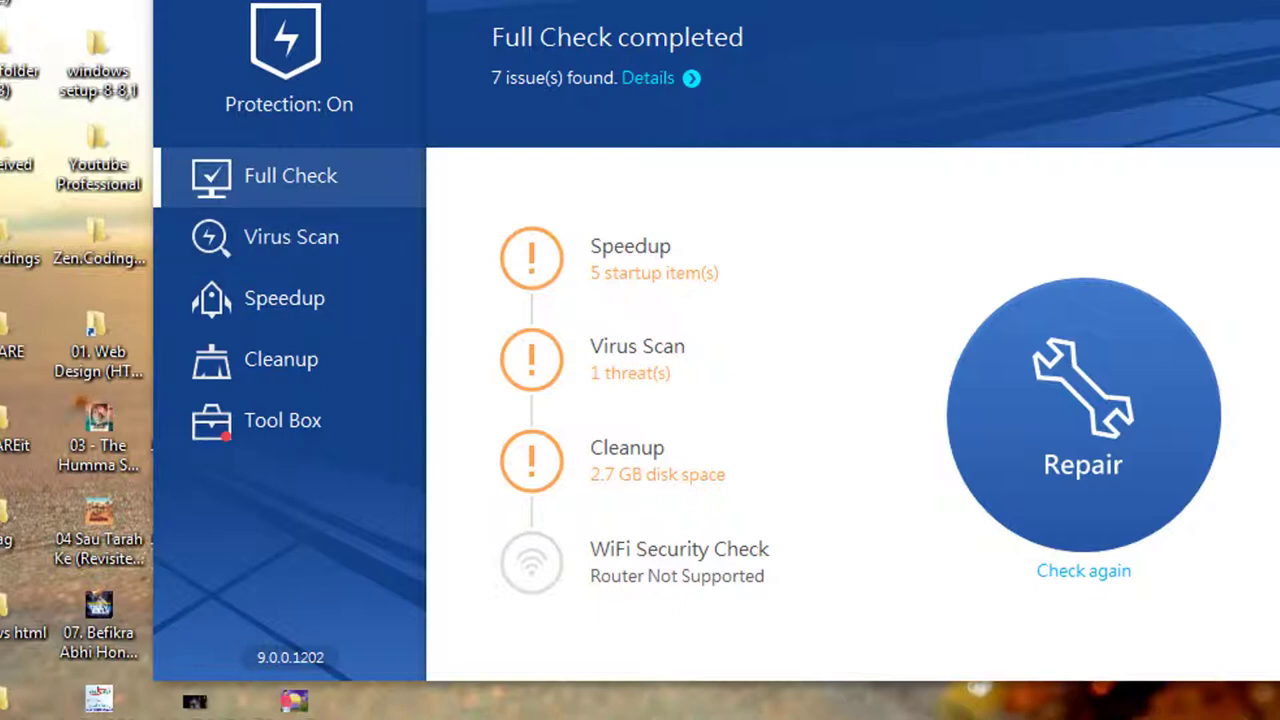
Repair all issues found by the Full Check and finish the repair
left_click(1083, 415)
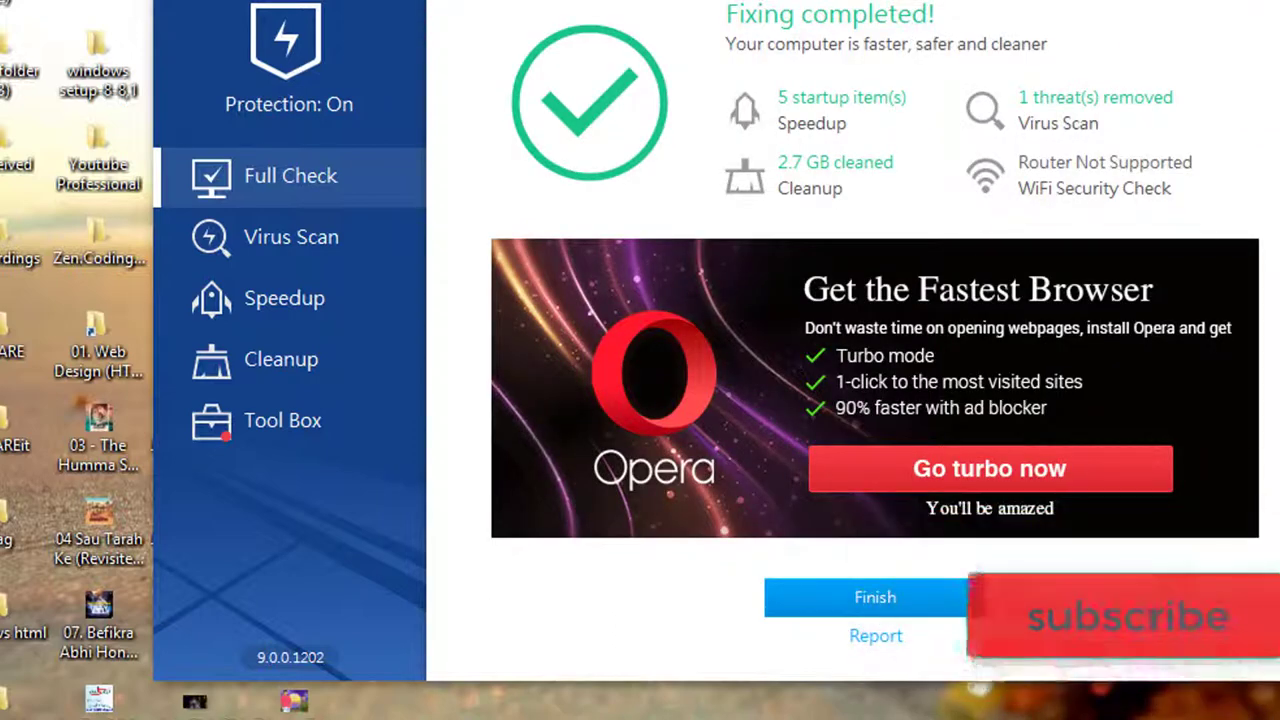
key("Return")
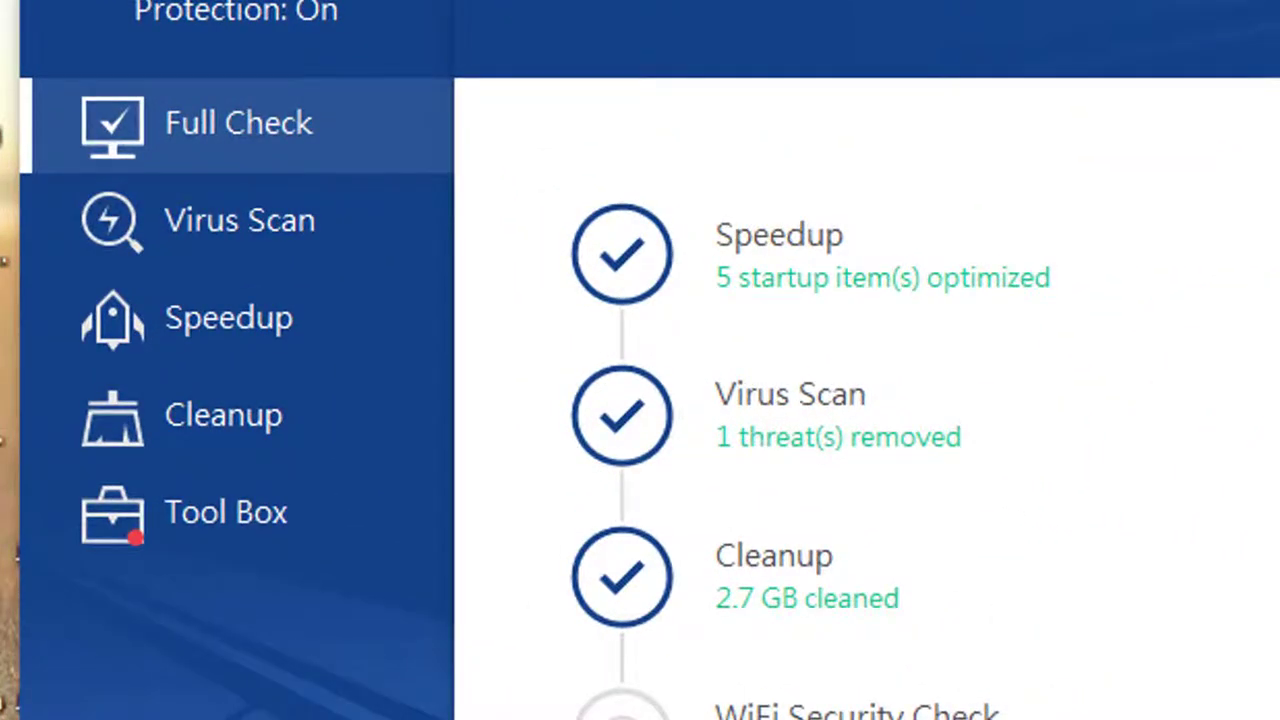
Examine the optional startup items, scheduled tasks and services under Speedup, along with the system startup time records
left_click(229, 318)
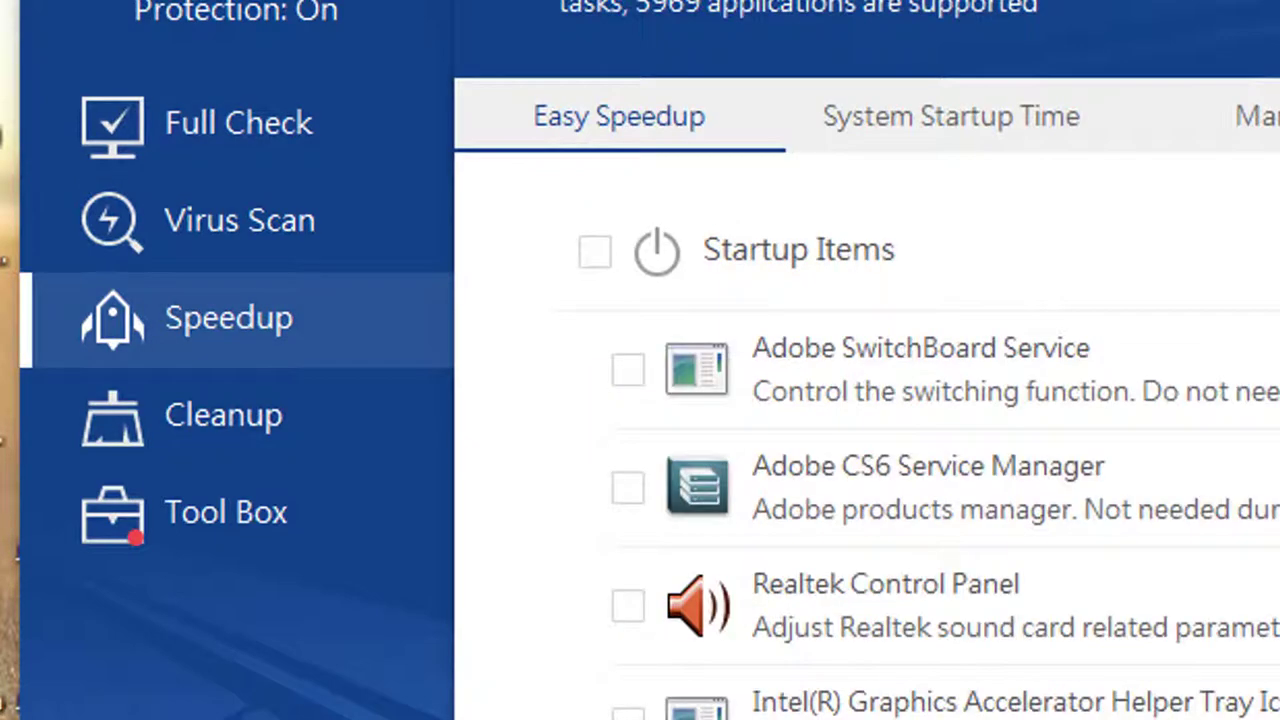
scroll(866, 440, "down", 3)
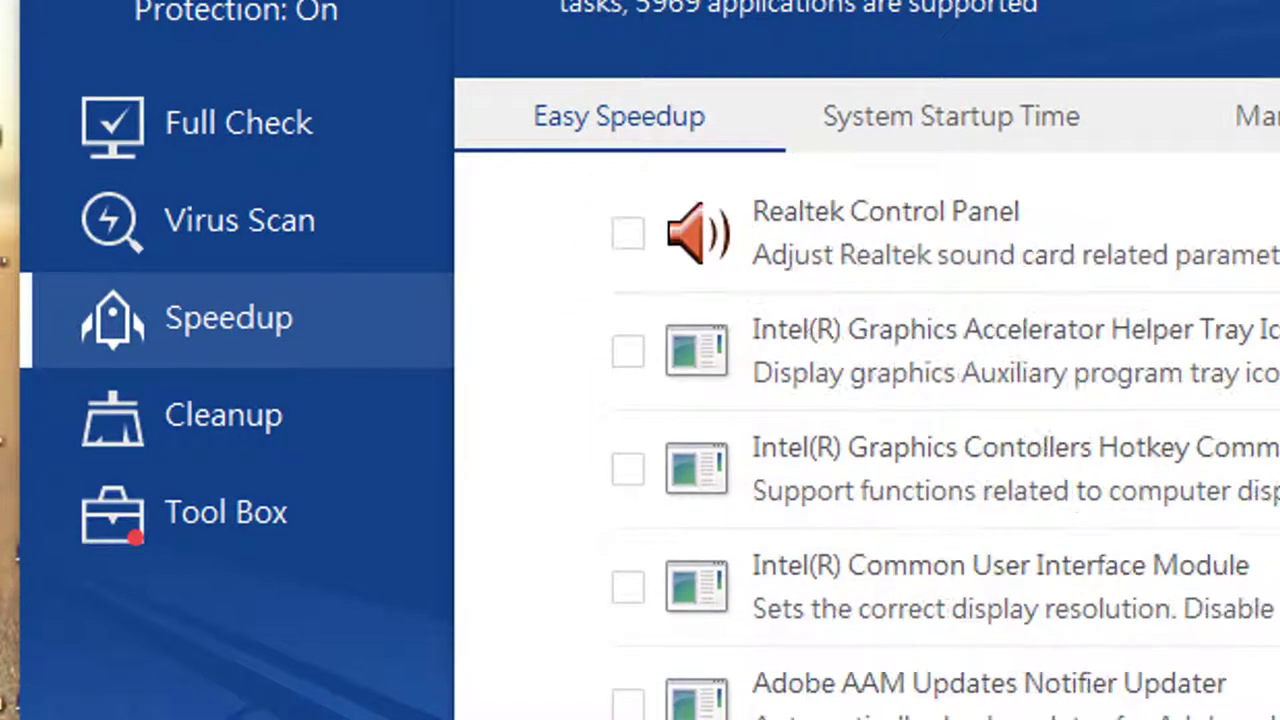
scroll(866, 440, "down", 5)
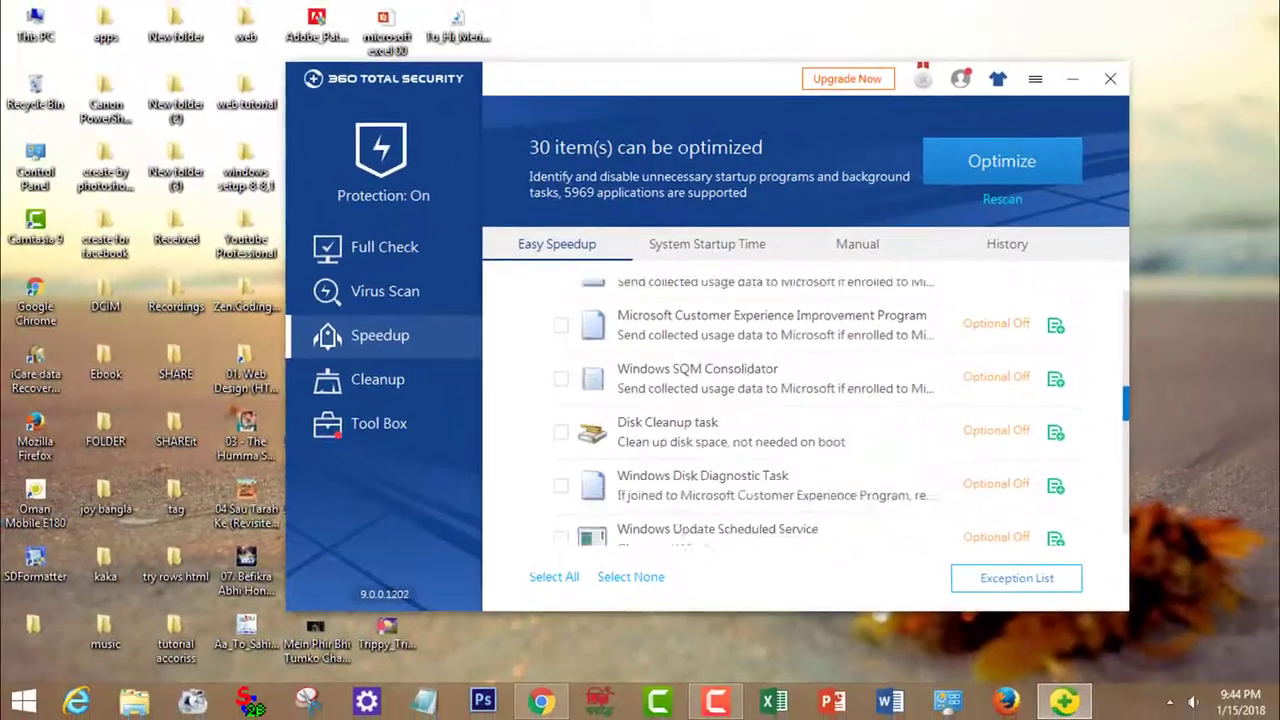
scroll(866, 440, "down", 4)
scroll(866, 440, "up", 5)
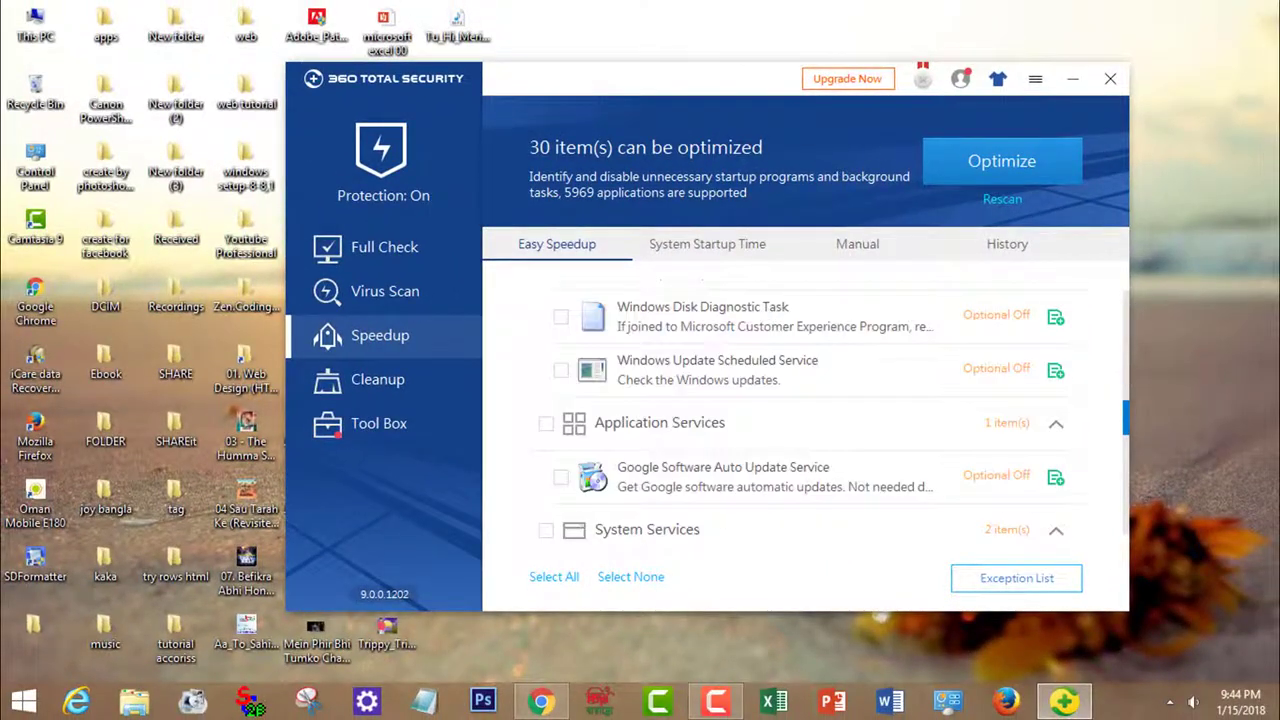
scroll(806, 420, "up", 4)
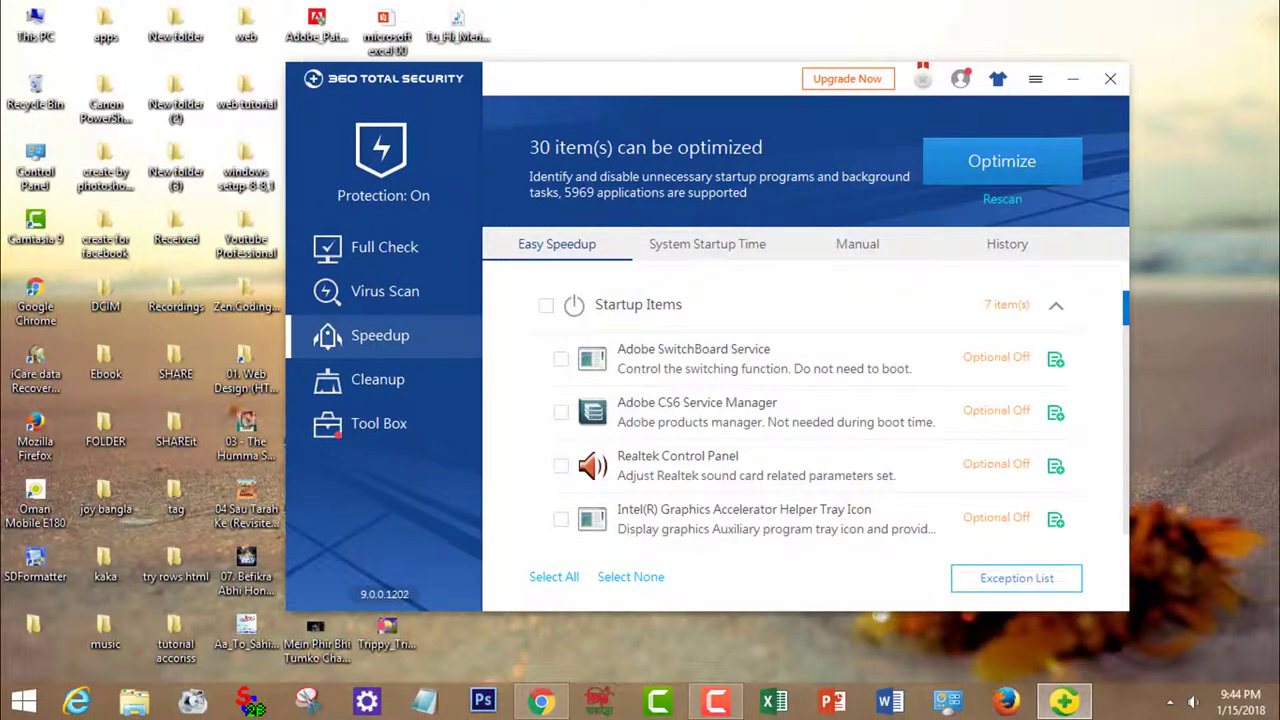
left_click(707, 244)
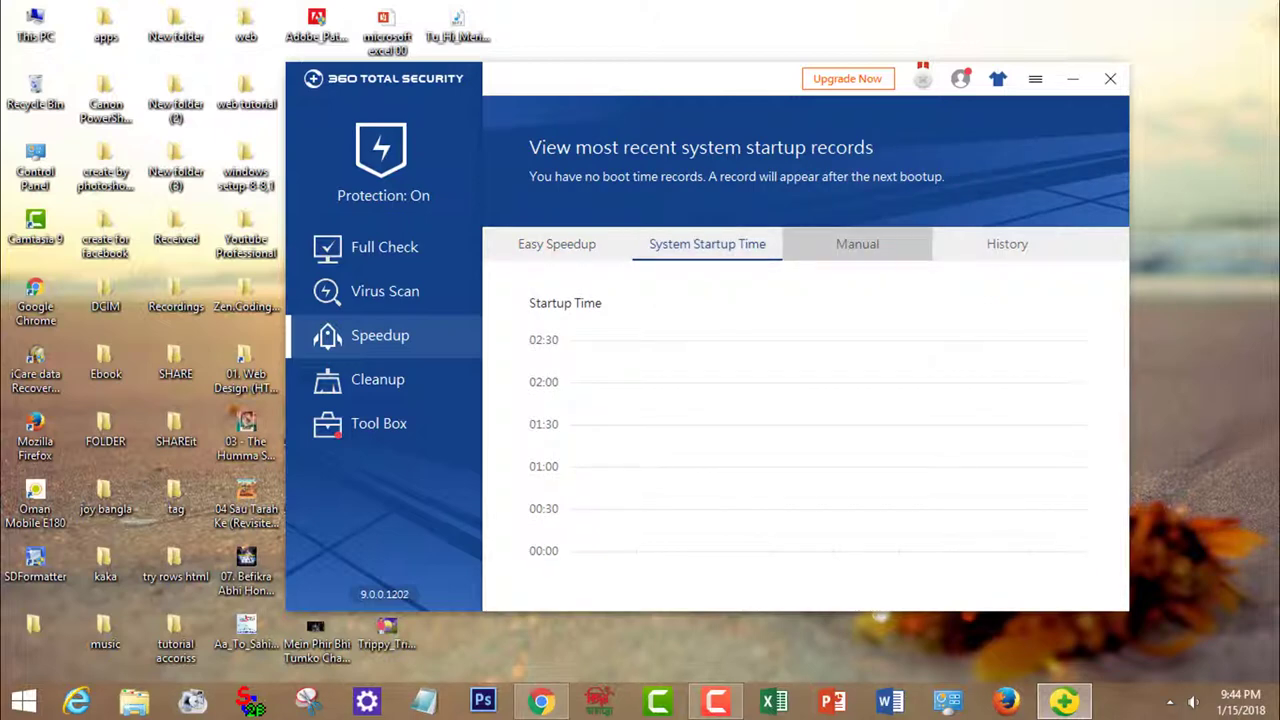
left_click(557, 244)
scroll(806, 400, "down", 3)
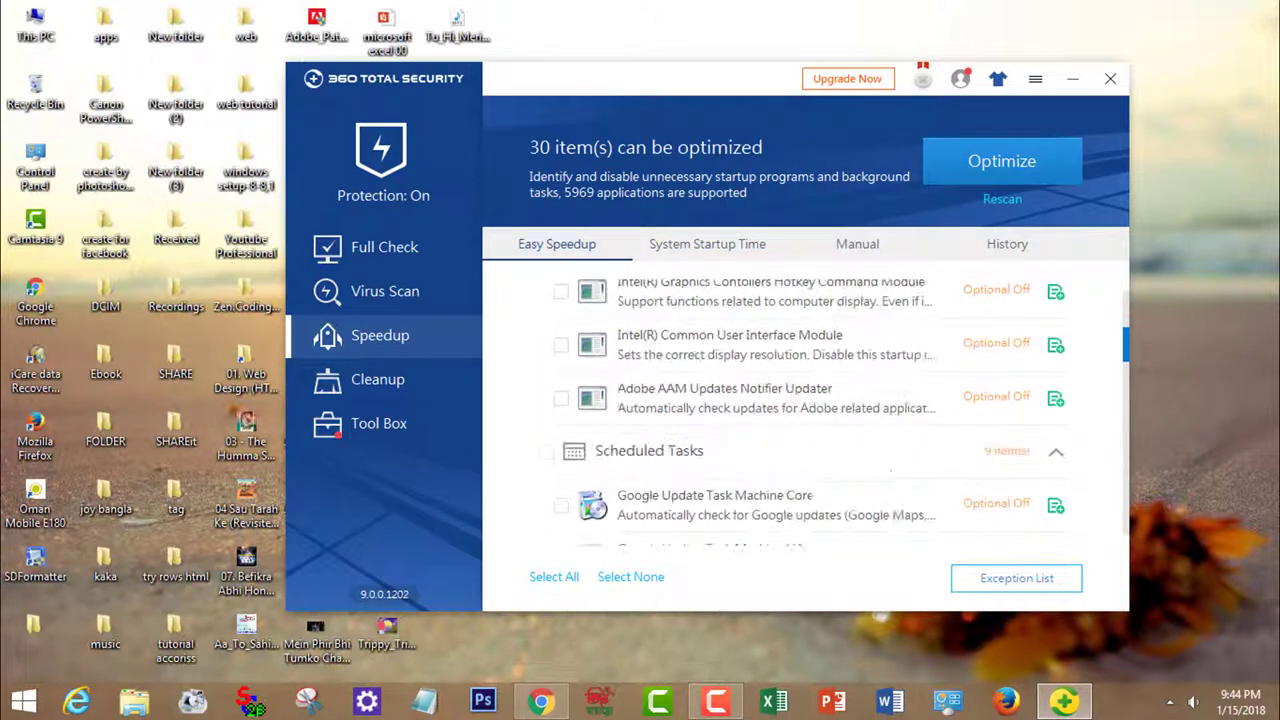
scroll(806, 400, "up", 3)
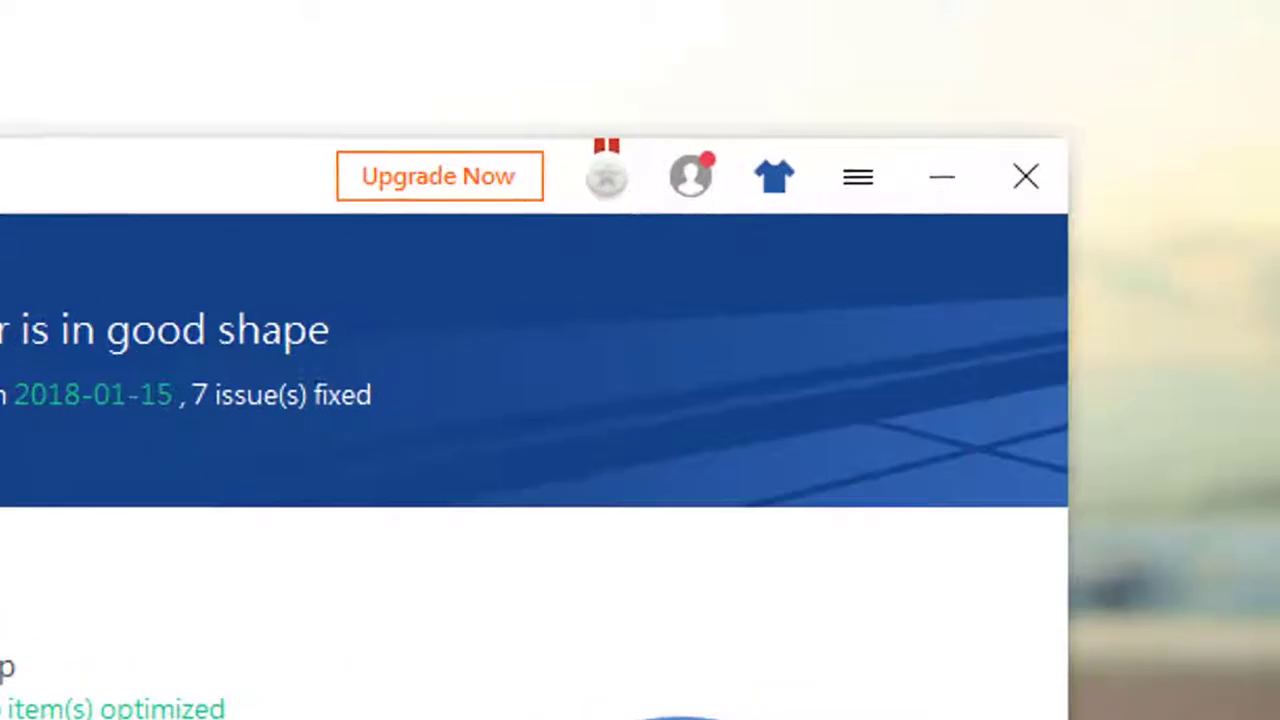
Review the General settings of 360 Total Security and turn off automatic component updates
left_click(943, 141)
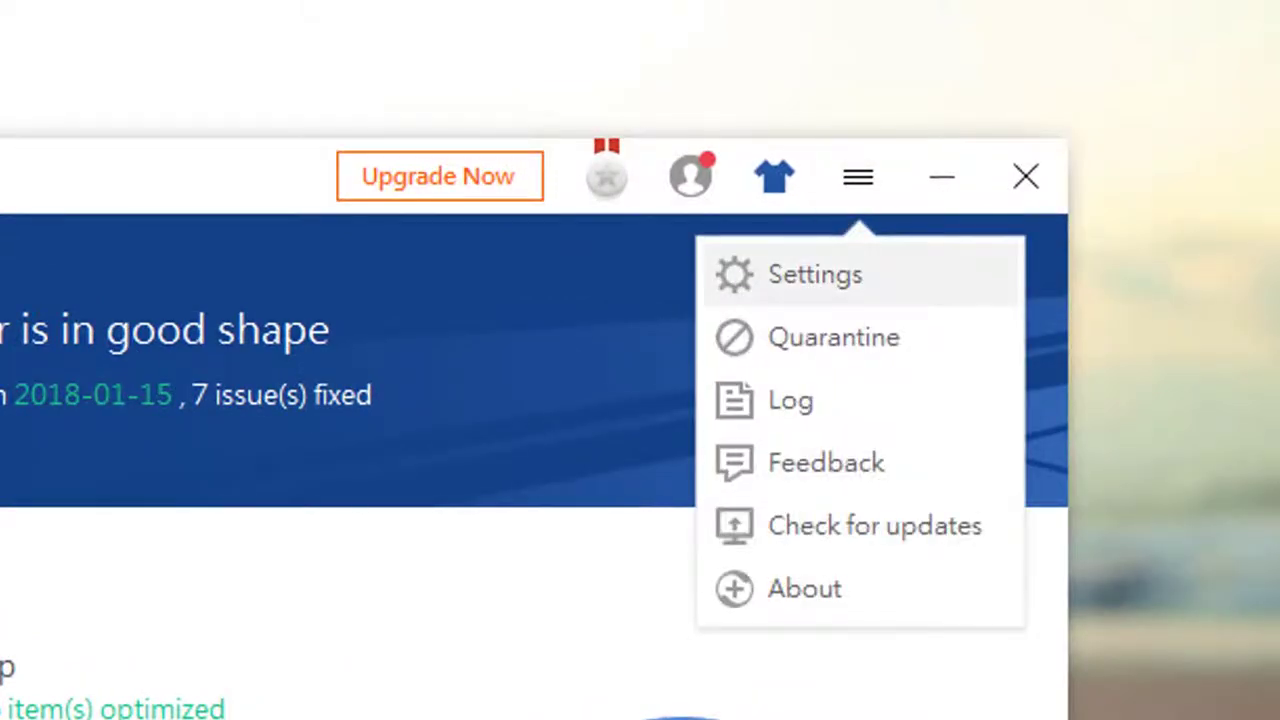
left_click(815, 274)
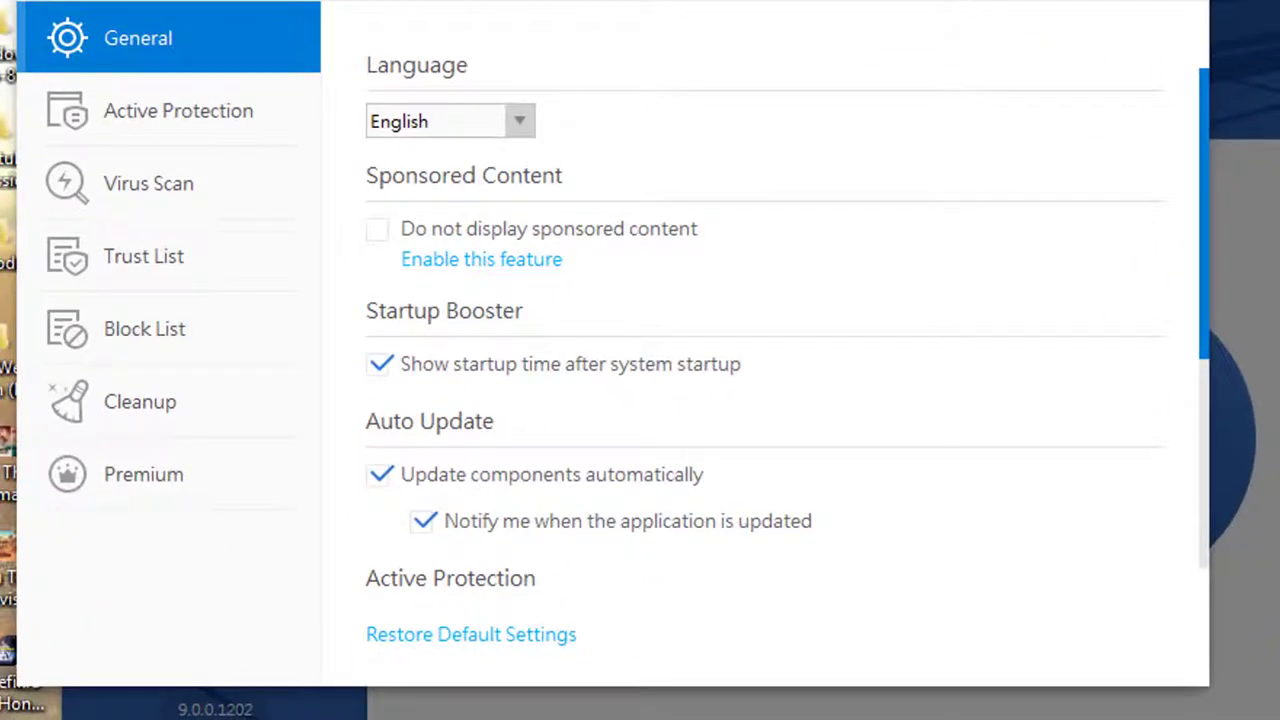
scroll(765, 360, "down", 4)
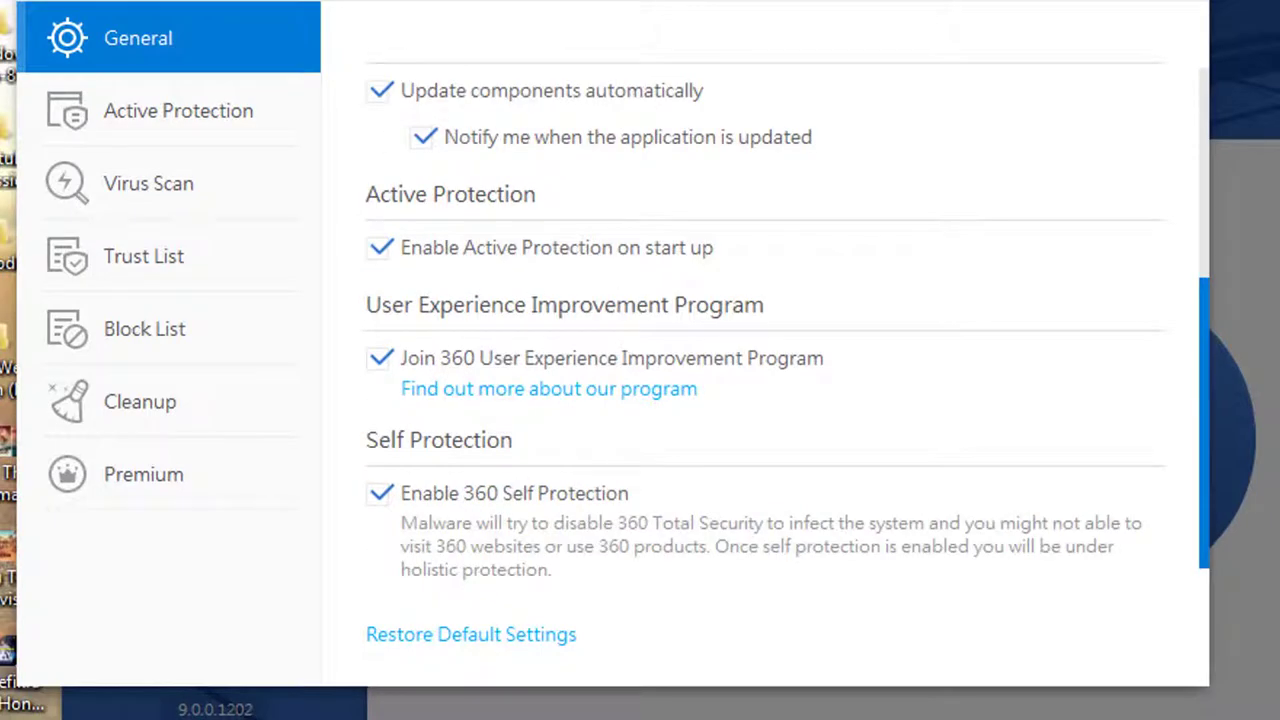
scroll(765, 360, "up", 4)
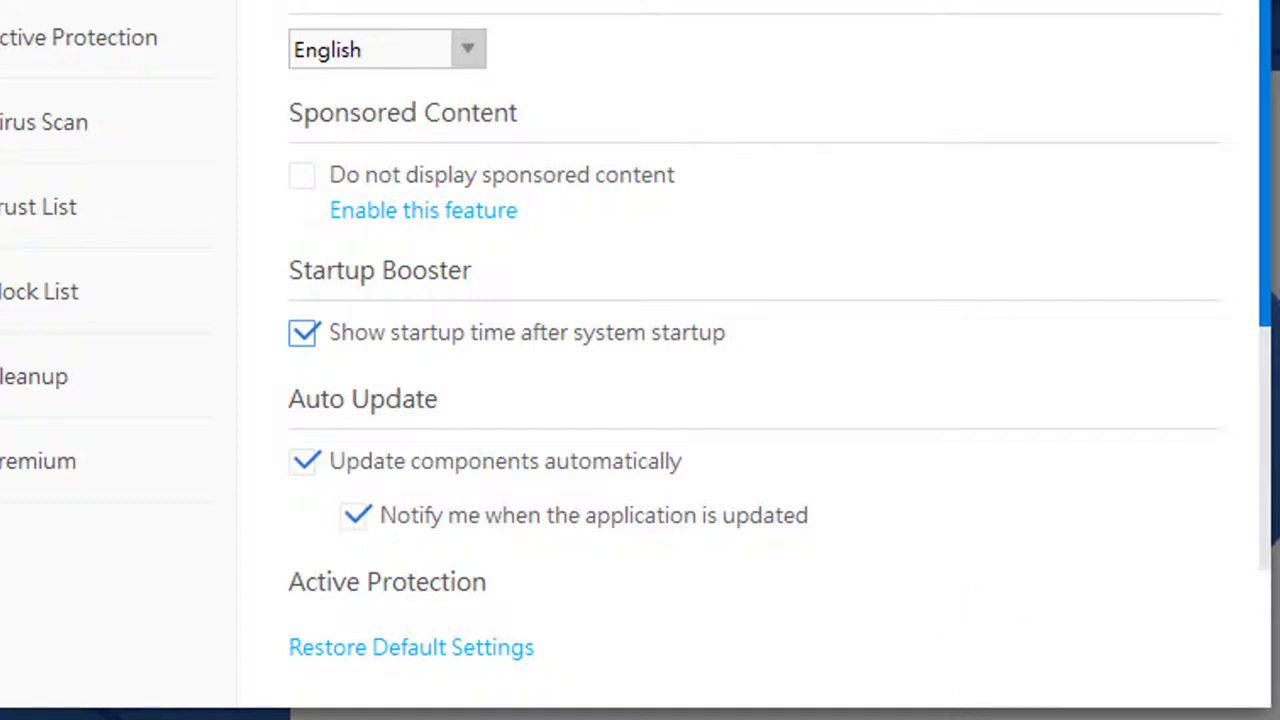
left_click(303, 461)
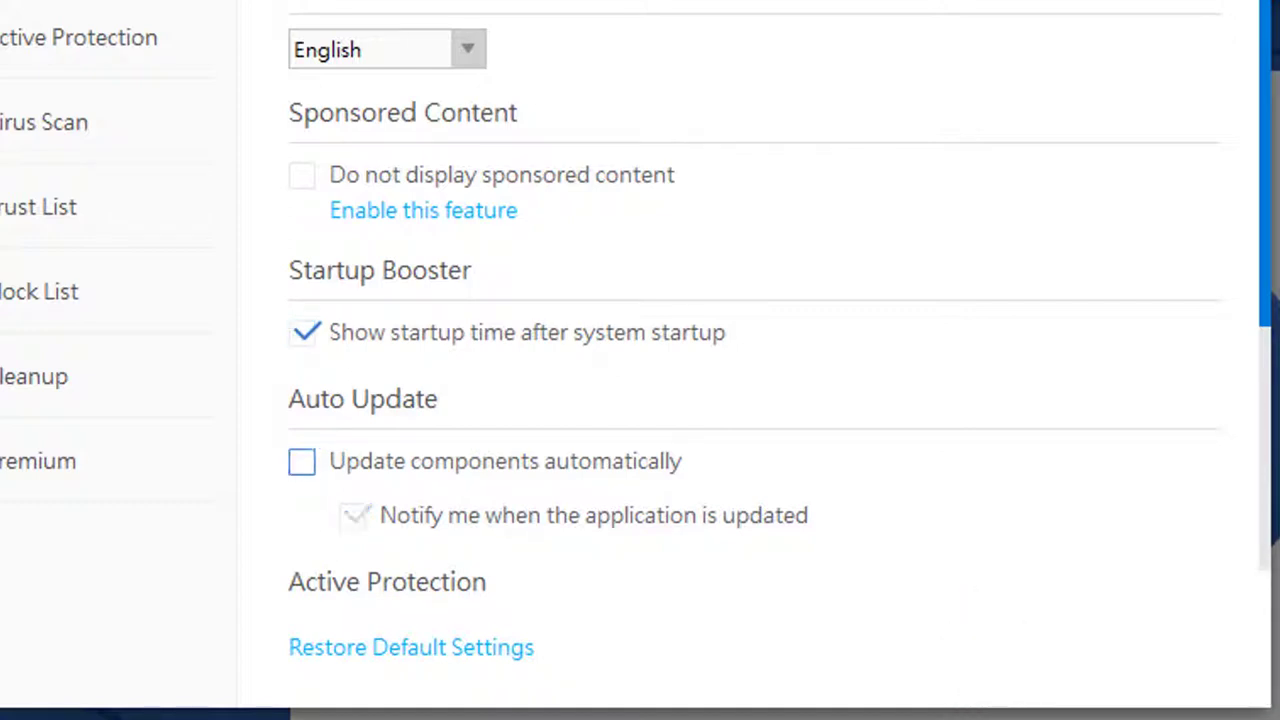
scroll(303, 461, "down", 5)
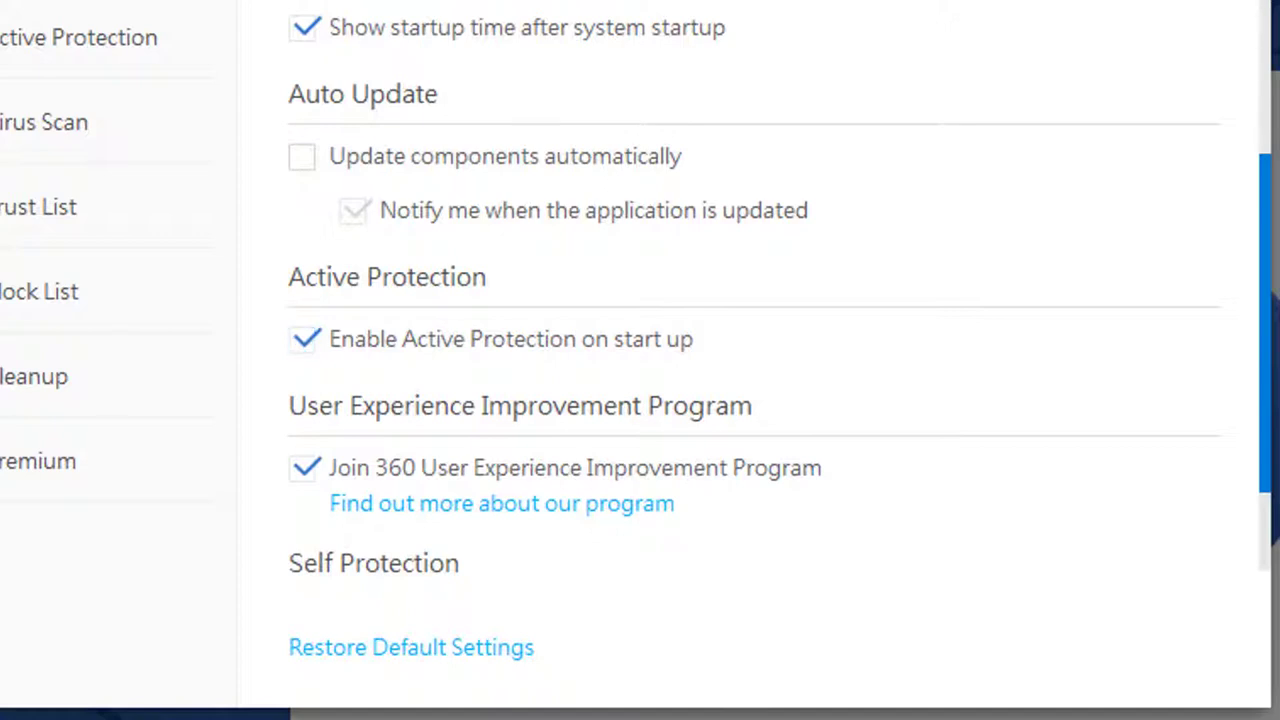
Review the remaining General settings, including Active Protection, the User Experience Improvement Program and Self Protection
scroll(750, 350, "down", 1)
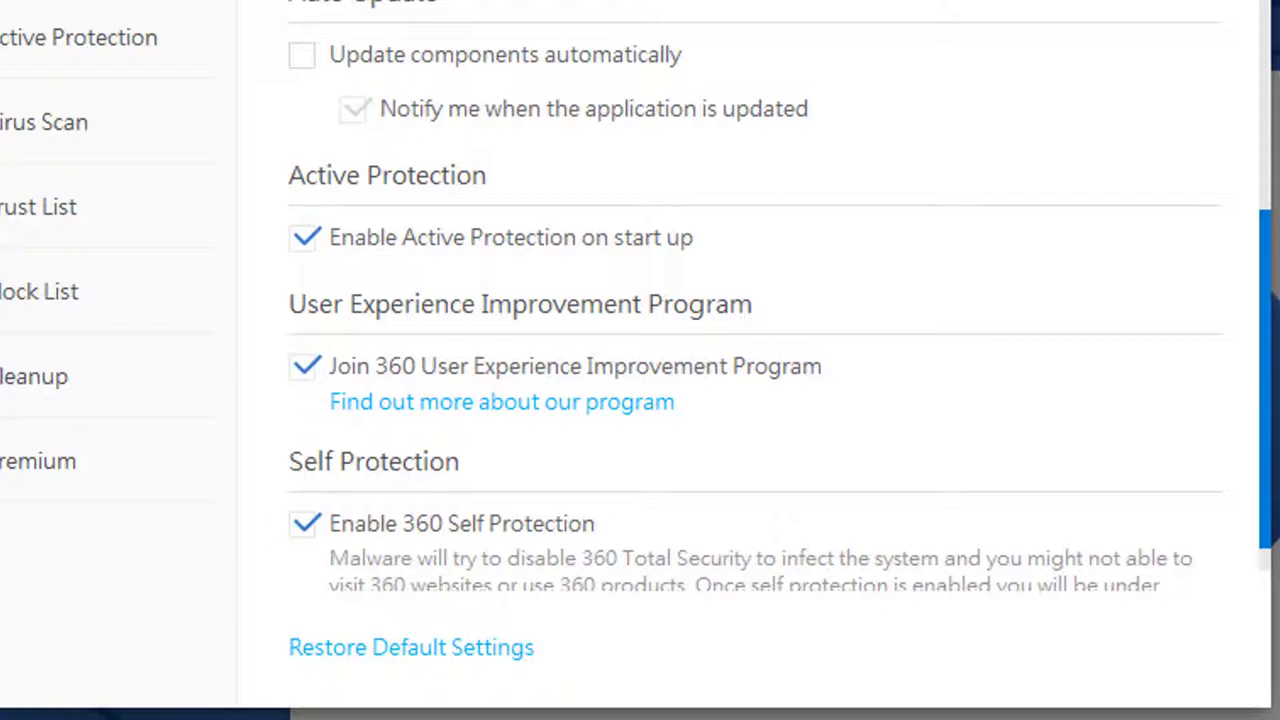
scroll(750, 350, "down", 1)
scroll(750, 350, "up", 3)
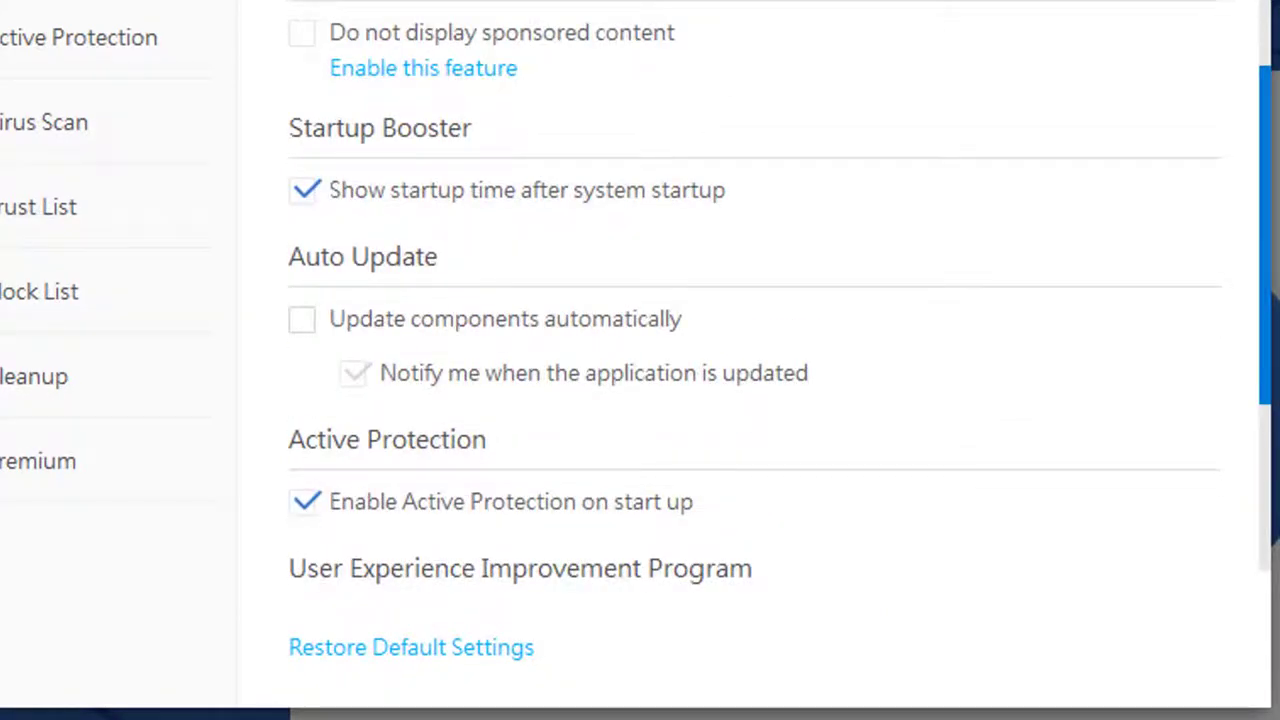
scroll(750, 350, "up", 1)
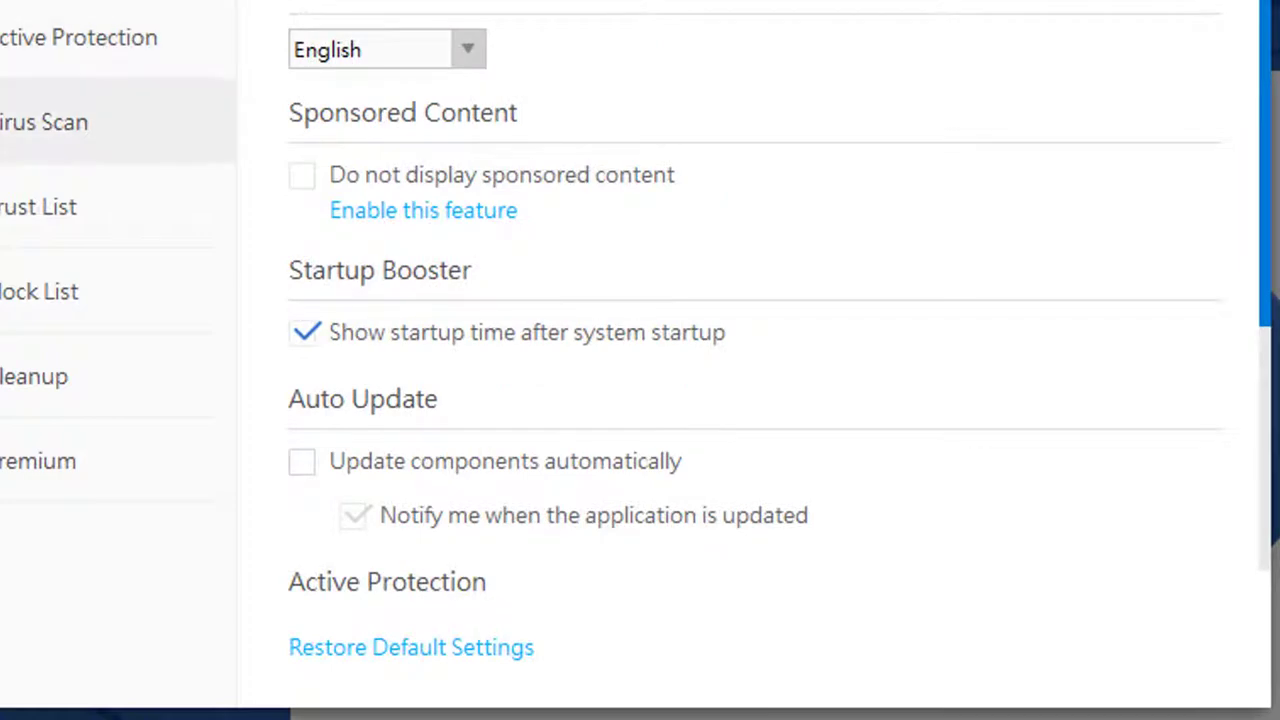
Examine the Virus Scan settings down to the Scheduled Scan options, and view the Cleanup notification settings
left_click(60, 122)
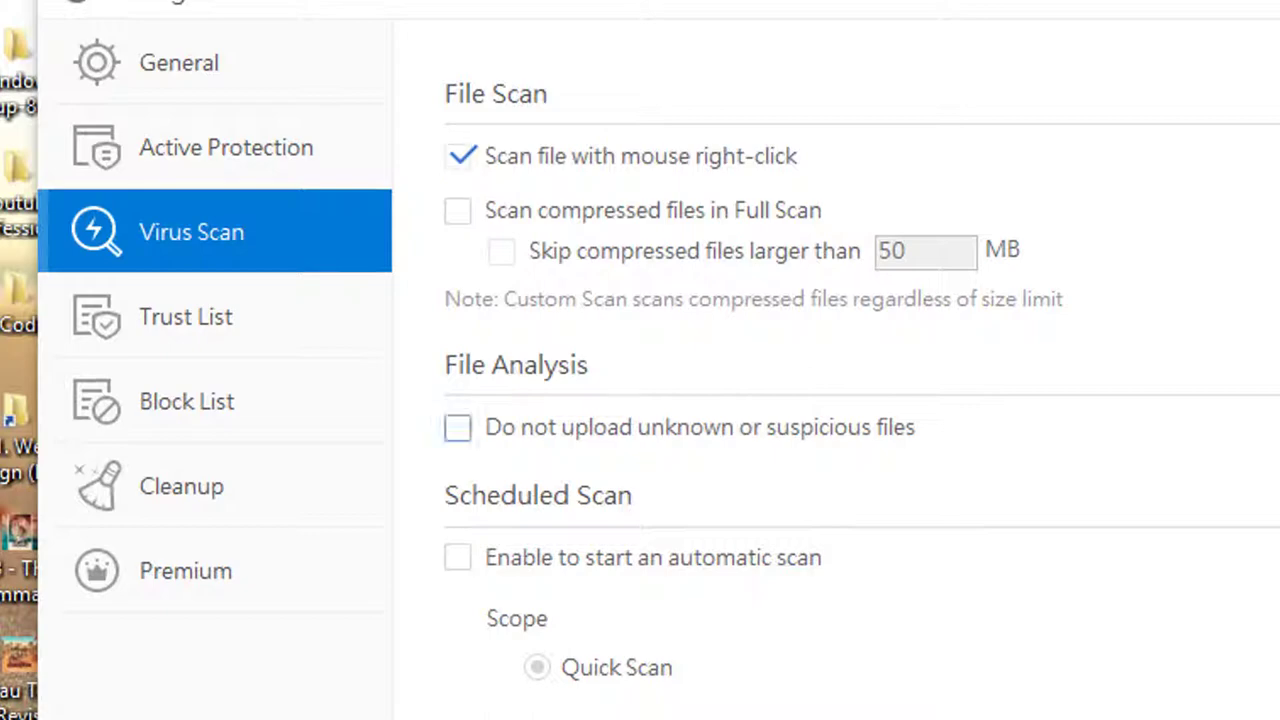
scroll(458, 427, "down", 4)
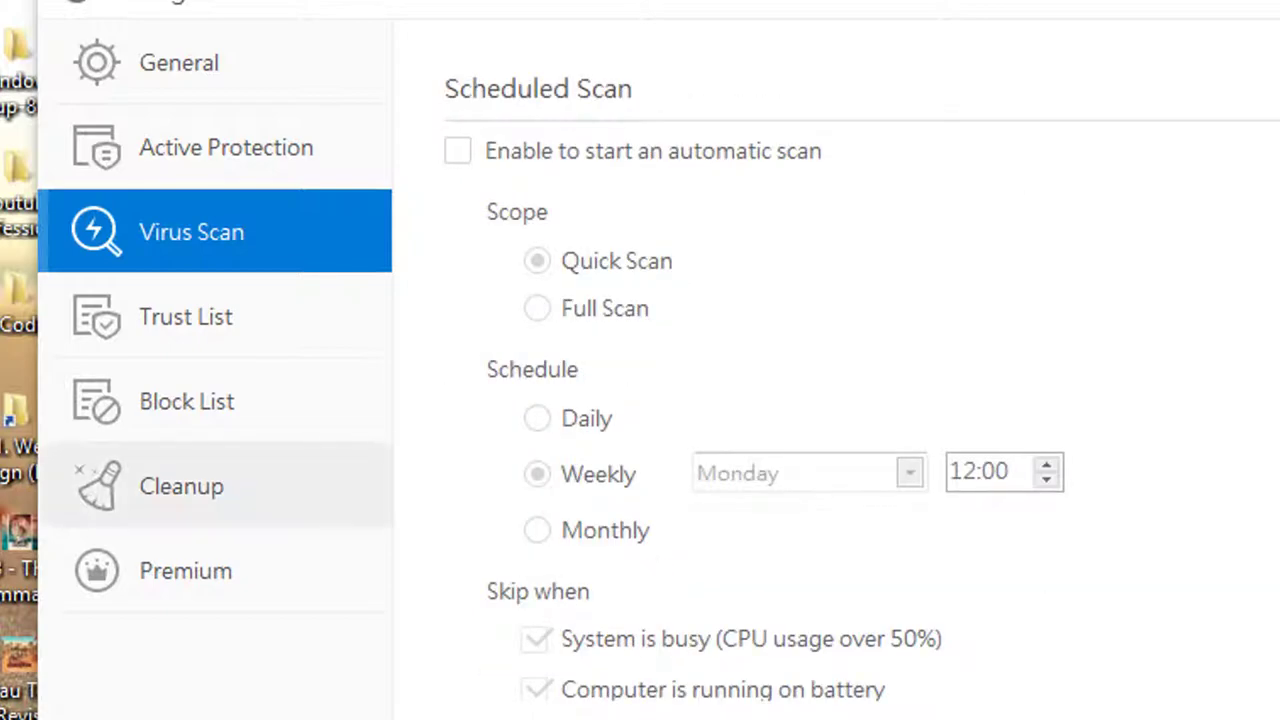
left_click(181, 486)
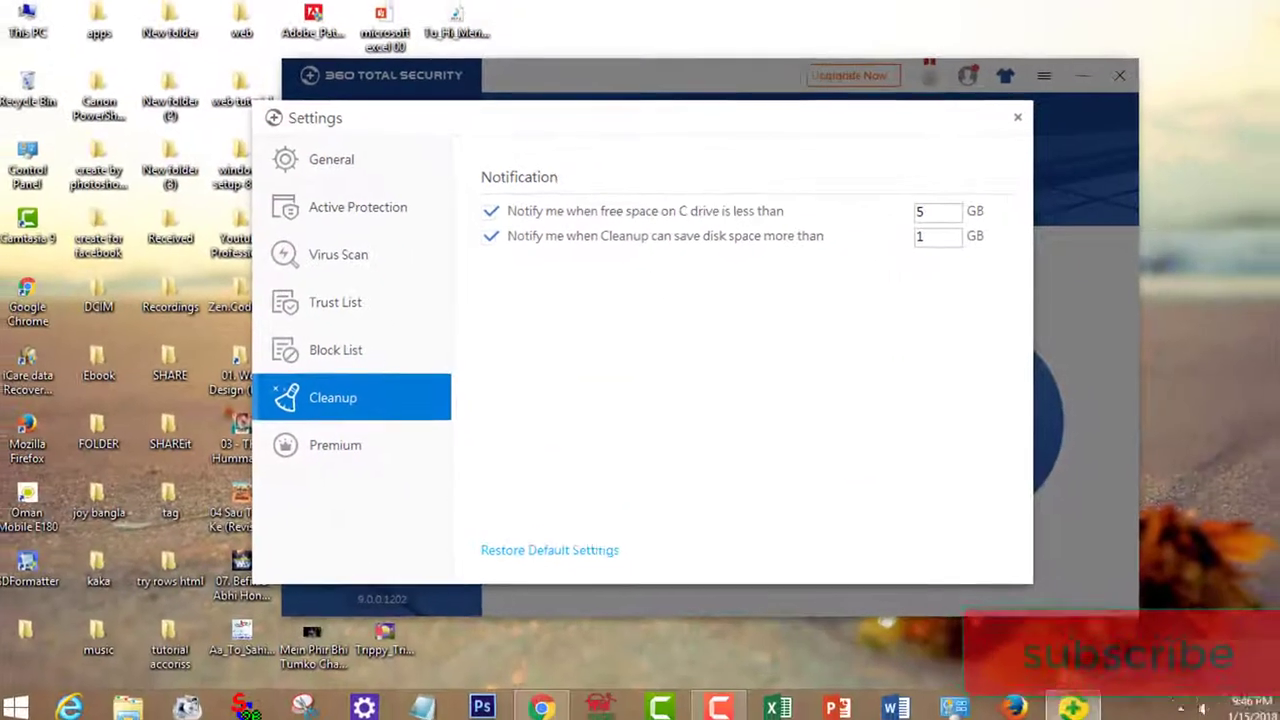